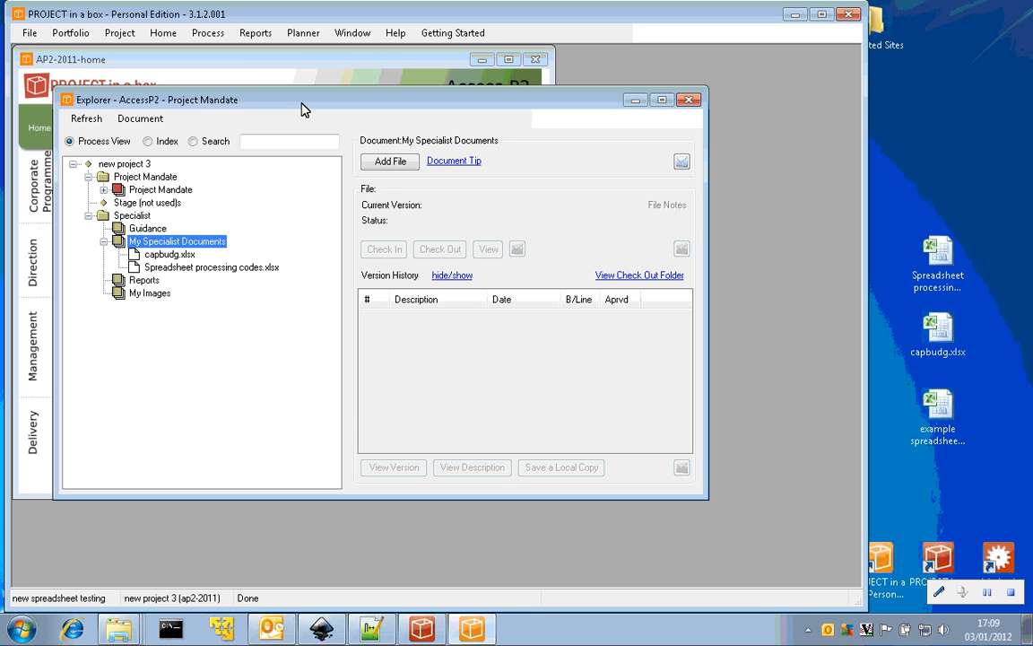
Step: Open the project's summary info and bring up its spreadsheet settings after reviewing the linked logs and plans
drag(301, 108, 392, 162)
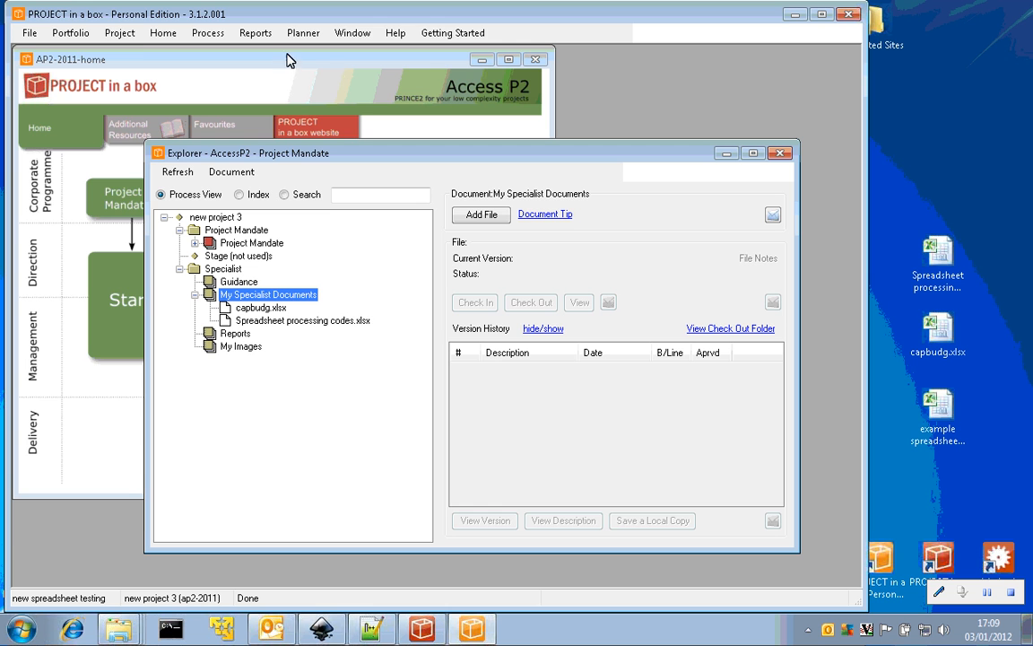
click(120, 33)
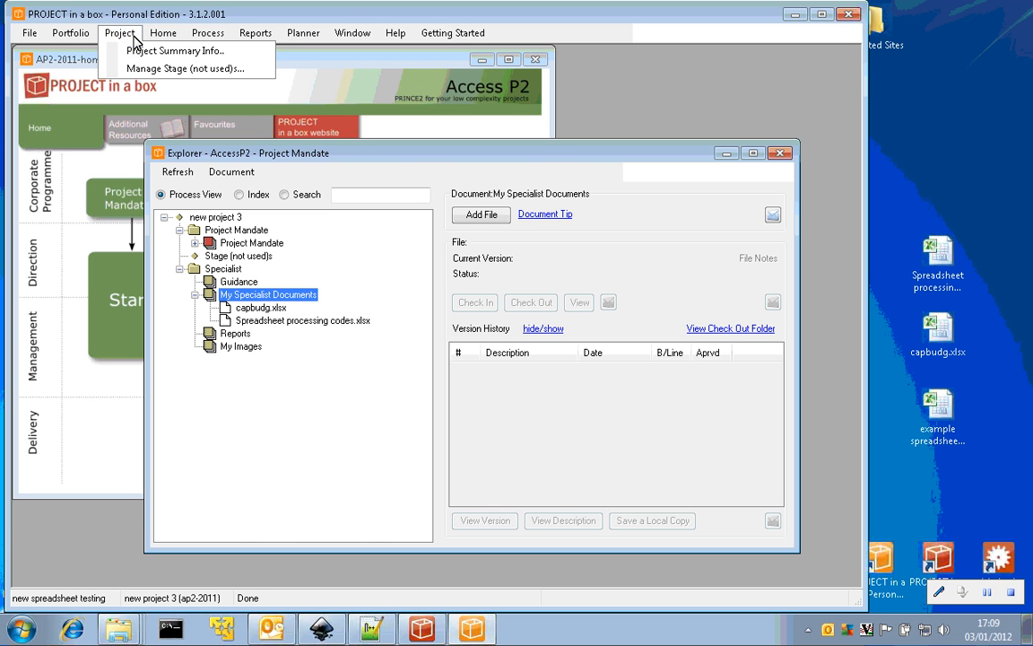
click(155, 54)
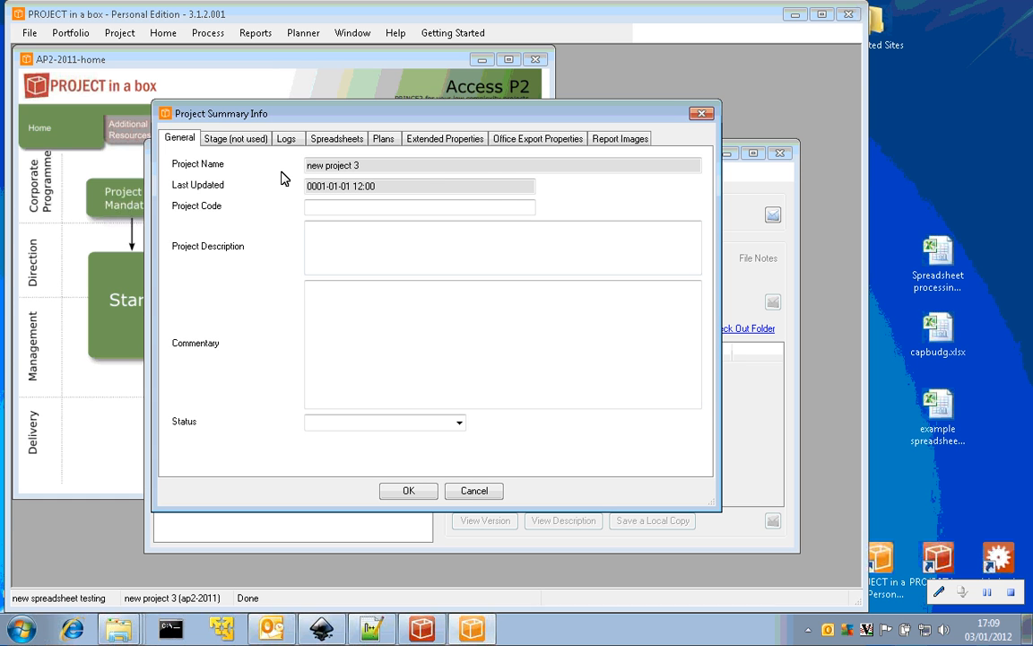
click(287, 142)
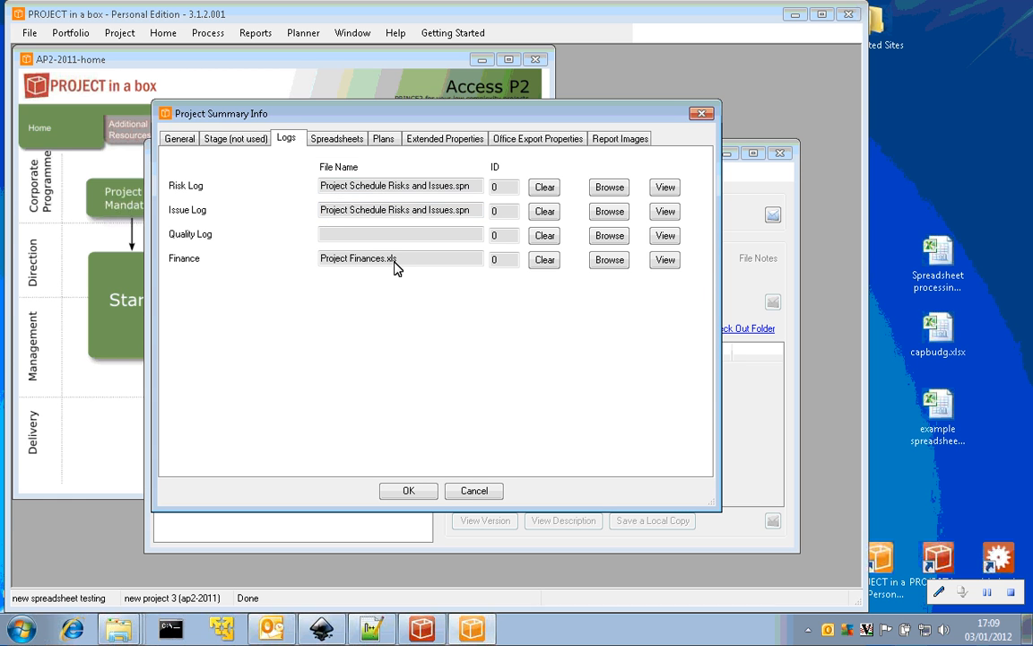
click(381, 137)
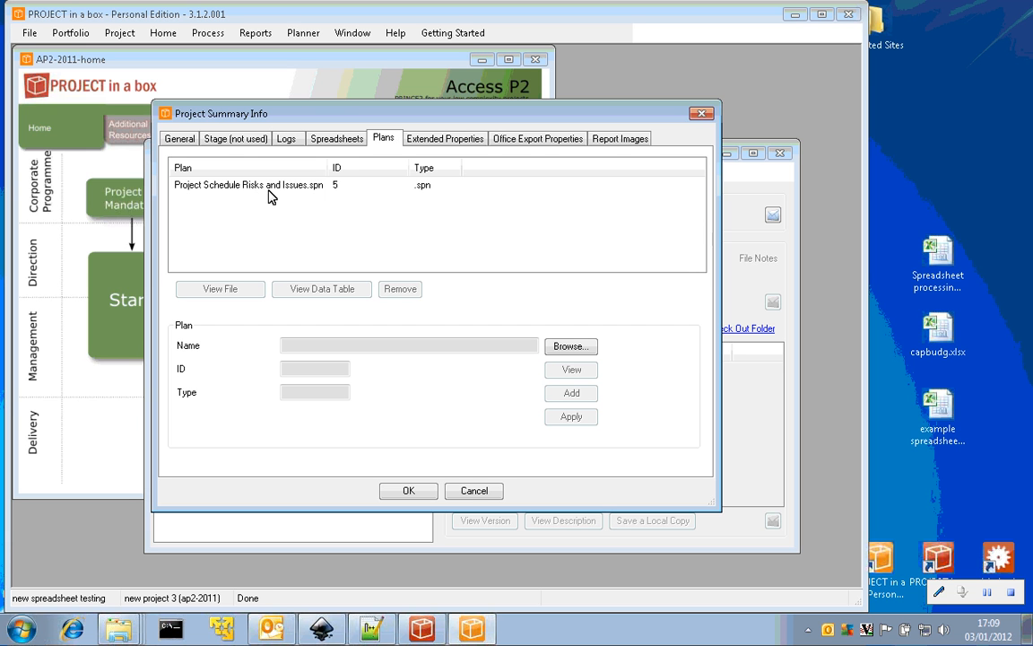
click(345, 145)
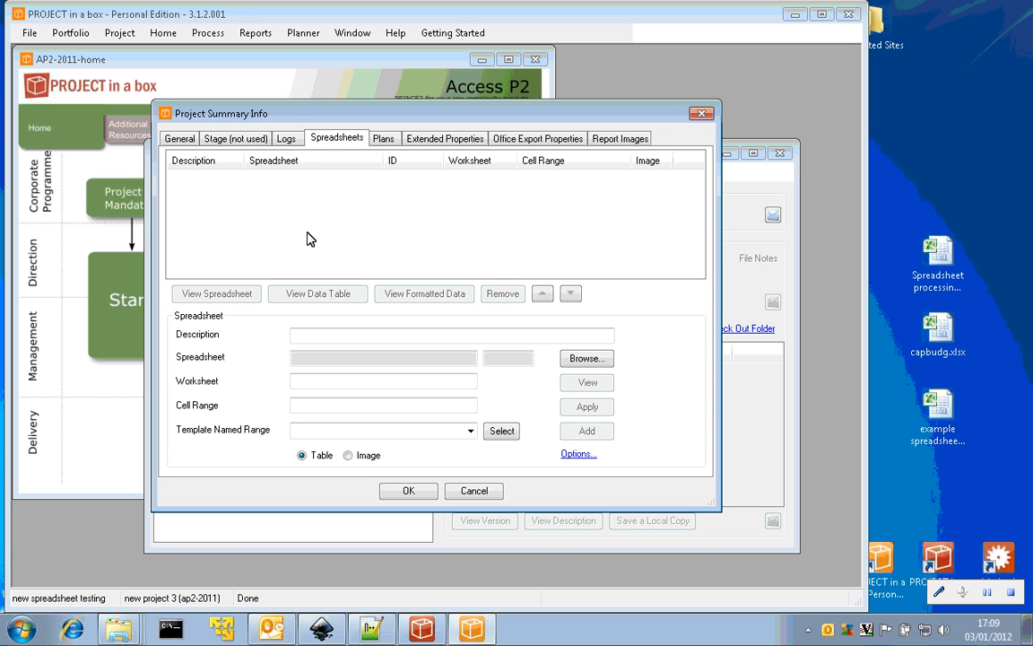
Step: Choose capbudg.xlsx from My Specialist Documents under Specialist Docs as the source spreadsheet
click(584, 359)
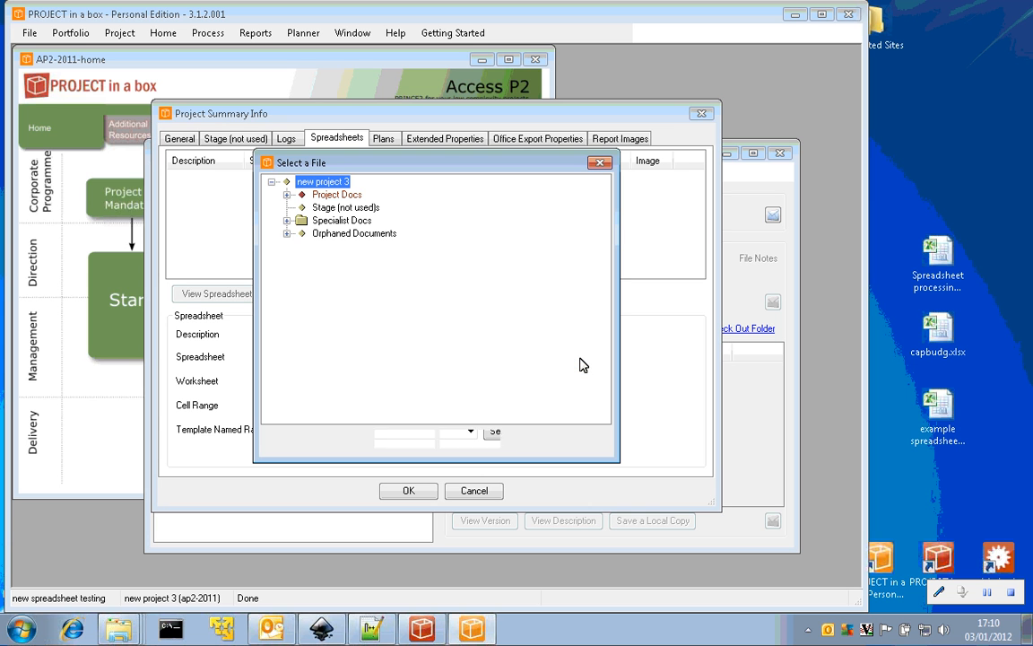
click(287, 222)
click(302, 259)
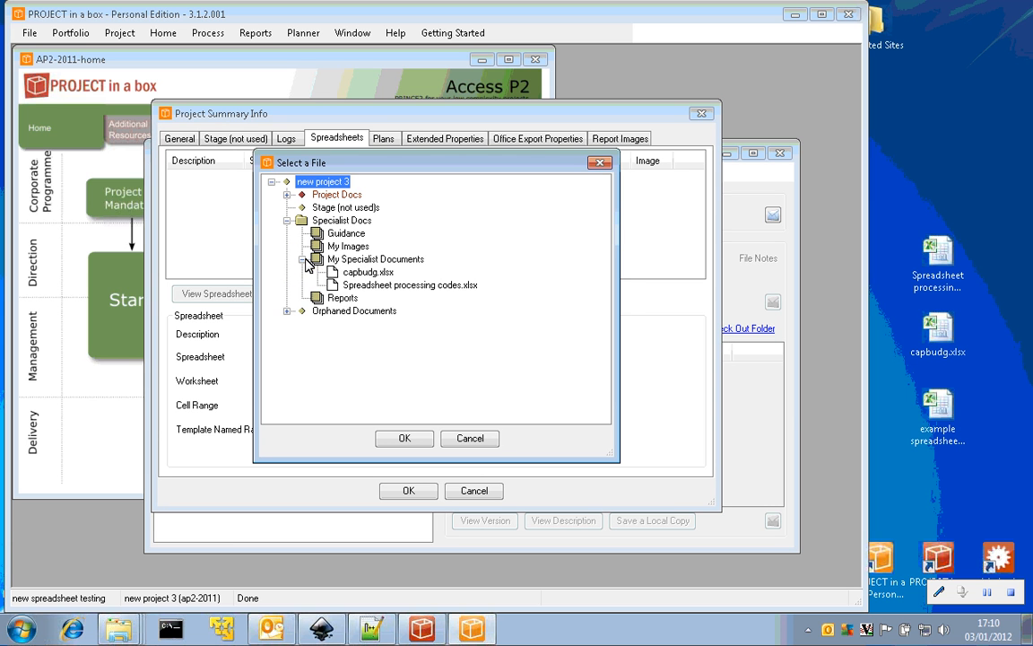
click(367, 272)
click(404, 438)
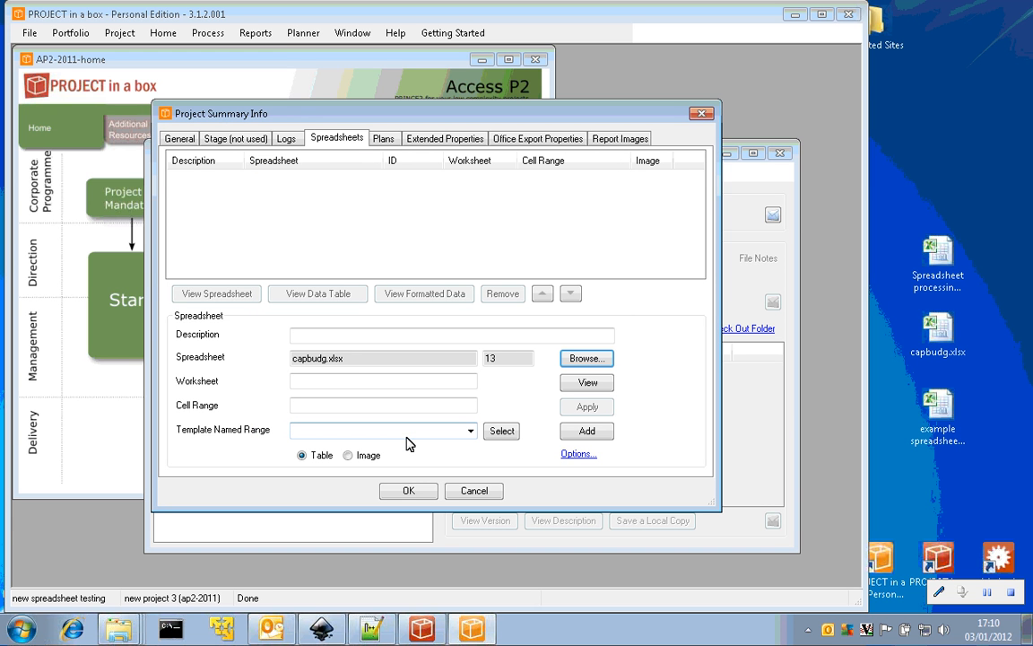
Step: View capbudg.xlsx in Excel and examine its Operating Cashflows block and defined named ranges, minimising Excel when done
click(583, 386)
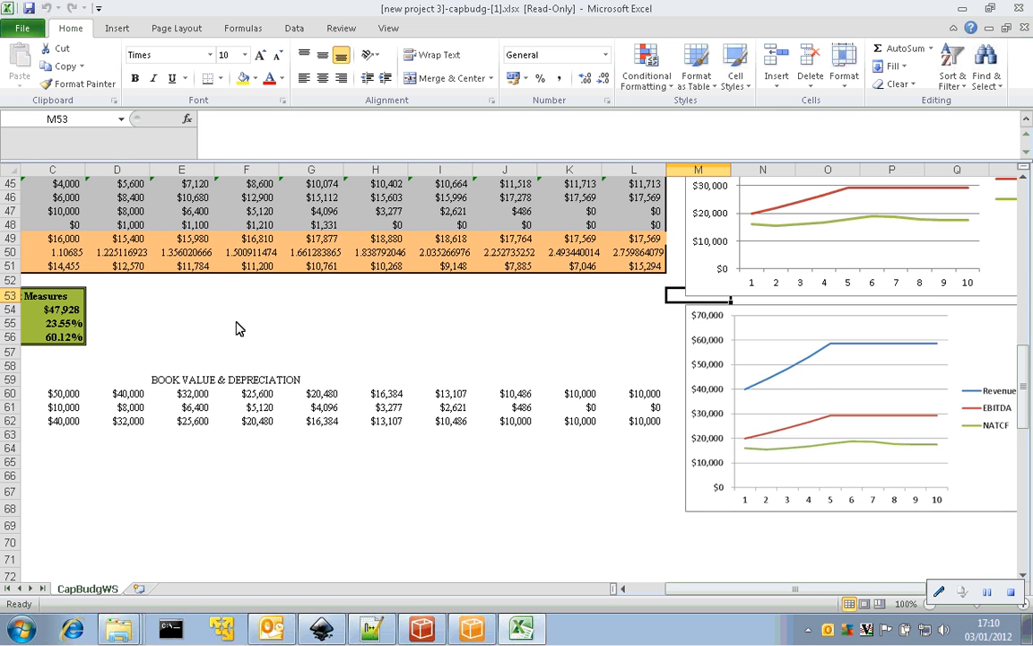
scroll(235, 328, up, 1)
scroll(150, 164, up, 1)
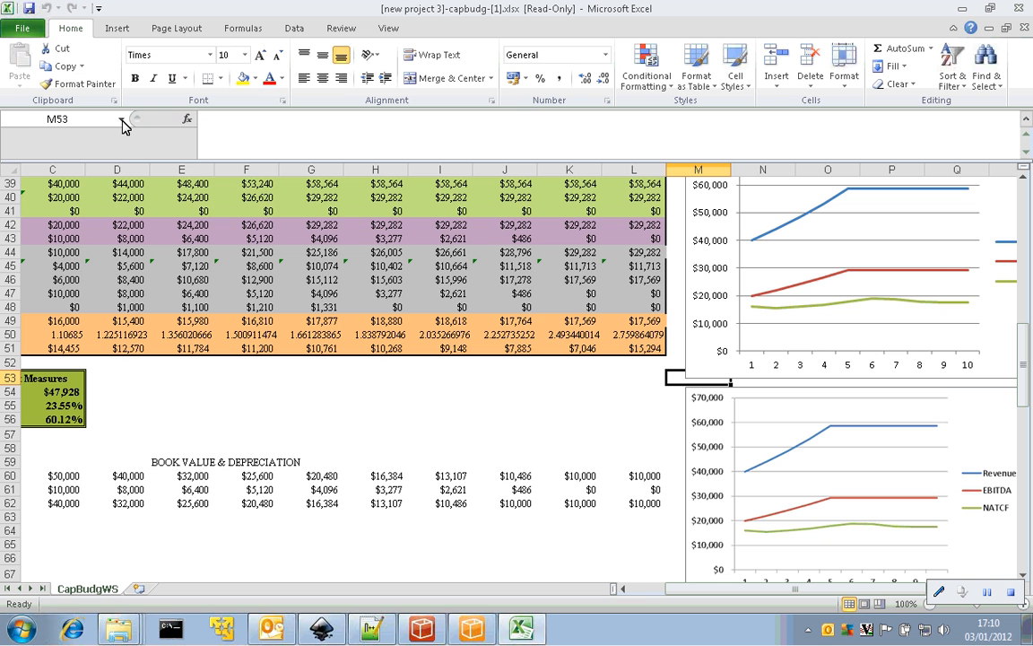
click(122, 120)
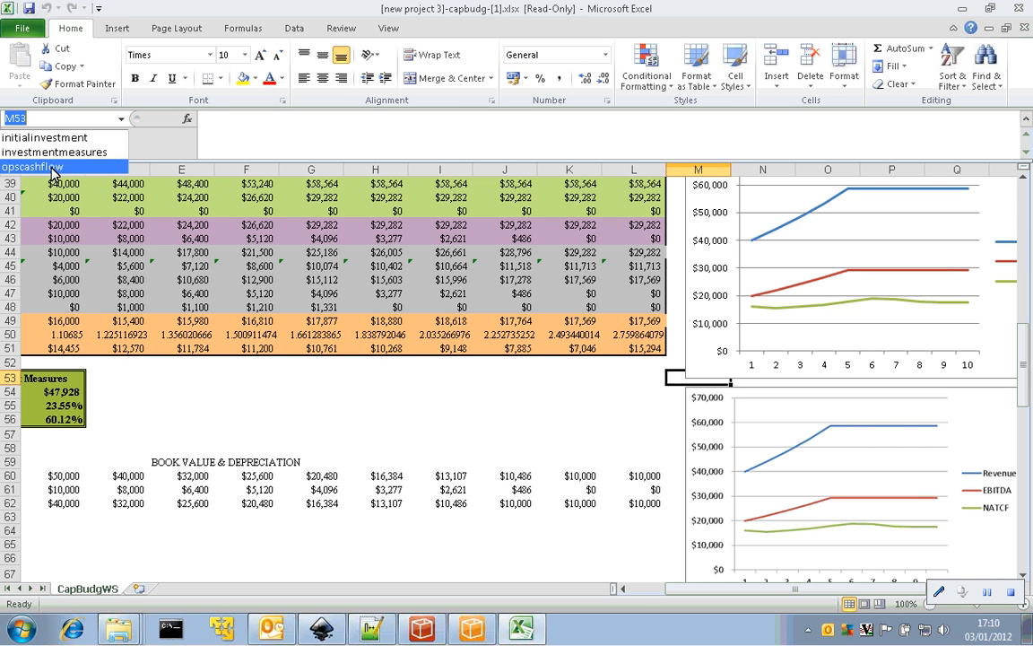
key(Escape)
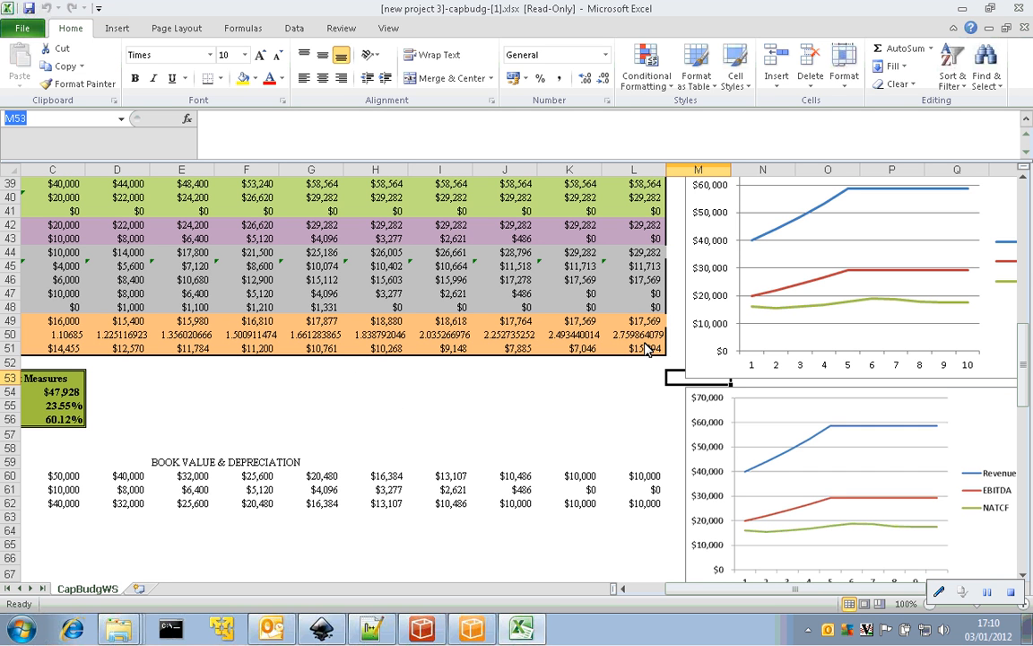
scroll(615, 337, up, 1)
click(502, 307)
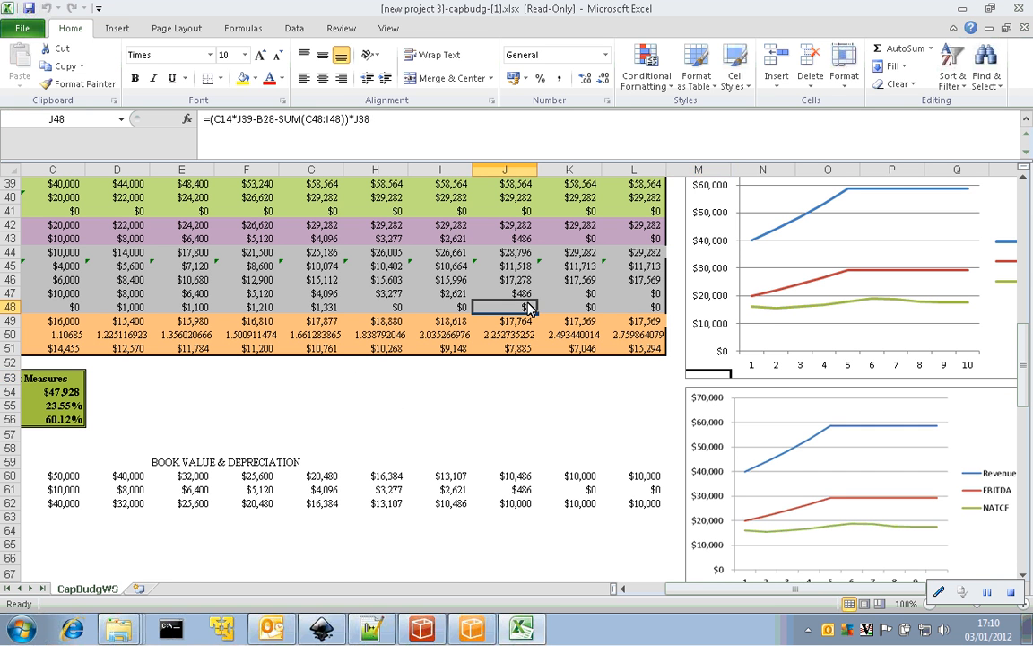
scroll(529, 308, up, 2)
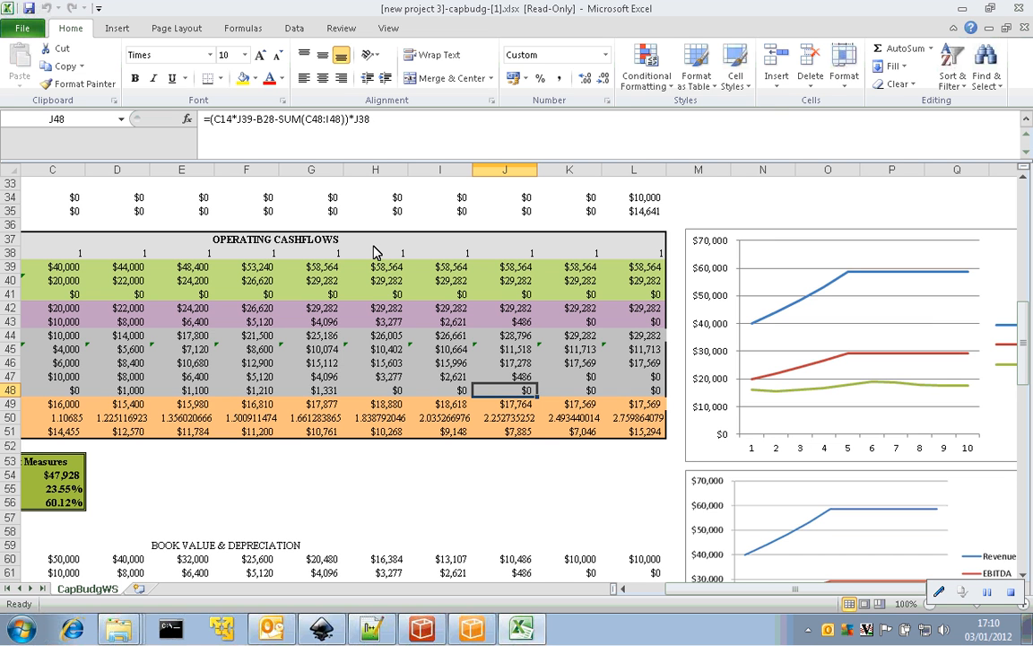
click(121, 122)
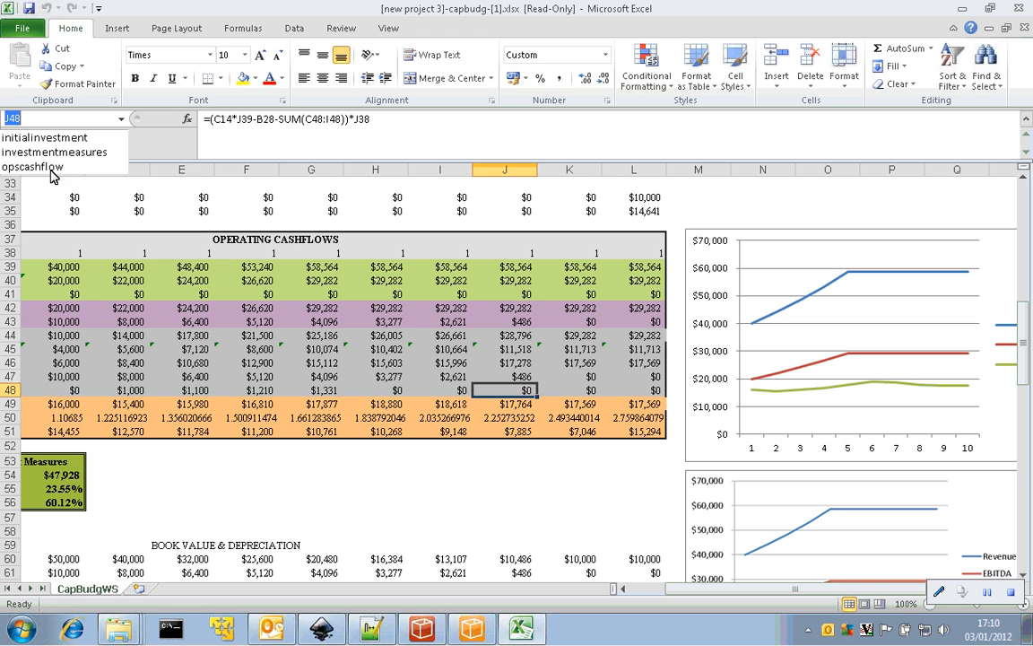
click(964, 15)
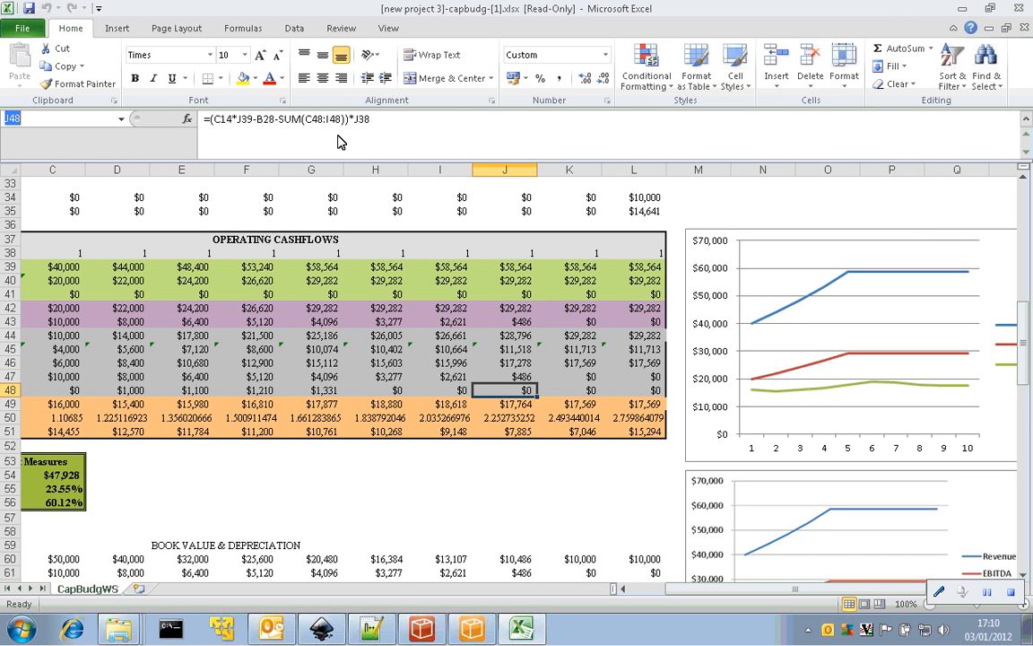
click(964, 10)
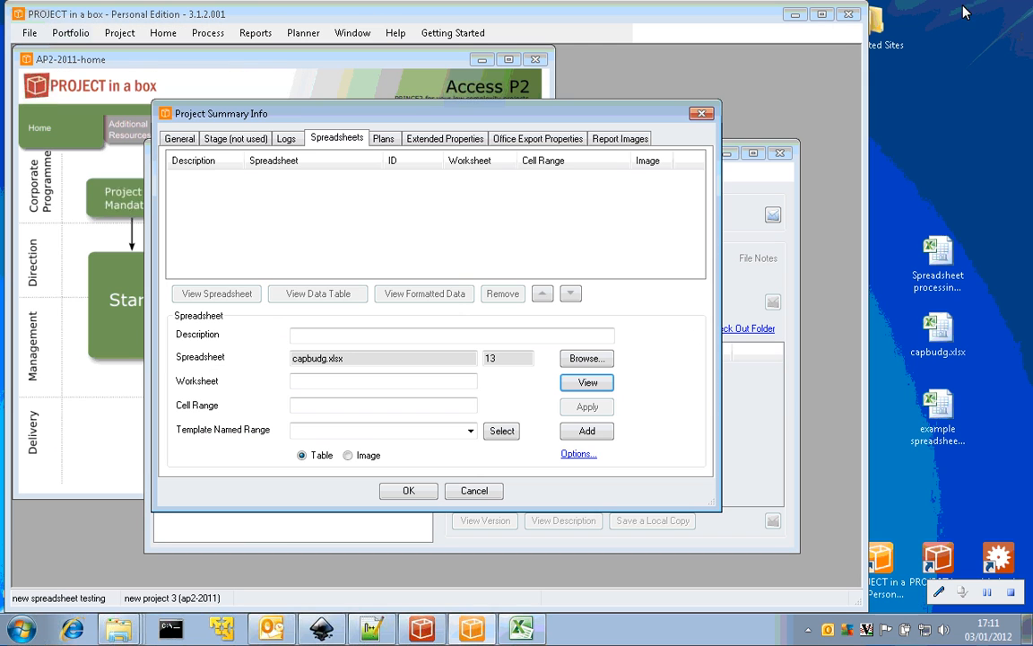
Step: Add a capbudg.xlsx entry to the project's spreadsheet list with the cell range opscashflow
click(328, 408)
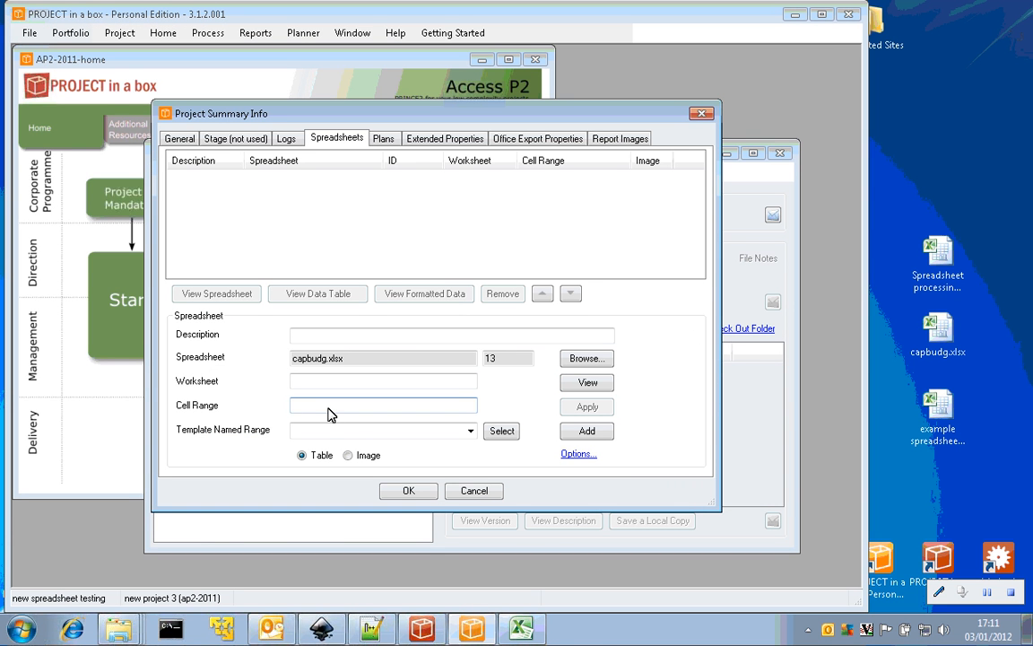
text(opscshflow)
click(591, 432)
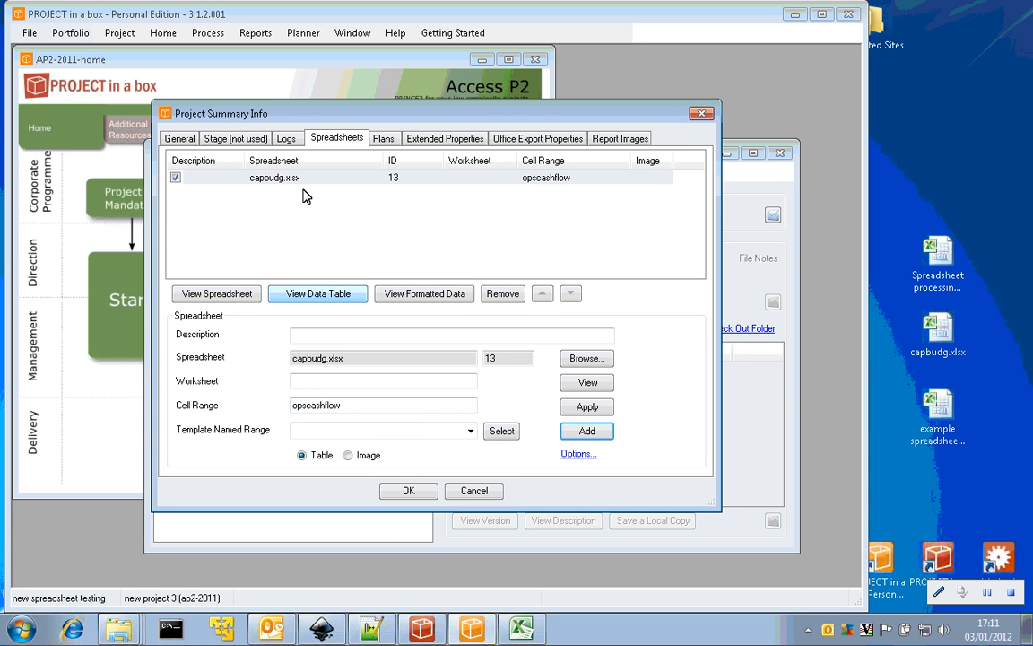
Step: View the opscashflow entry as a raw data table and as formatted data, closing each view
click(316, 296)
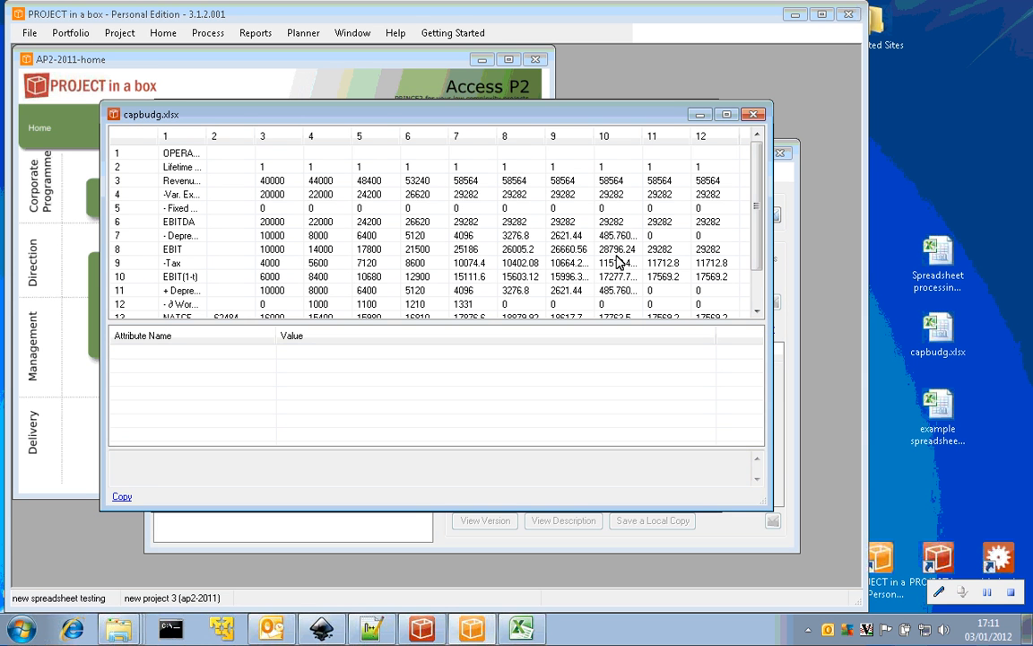
click(754, 115)
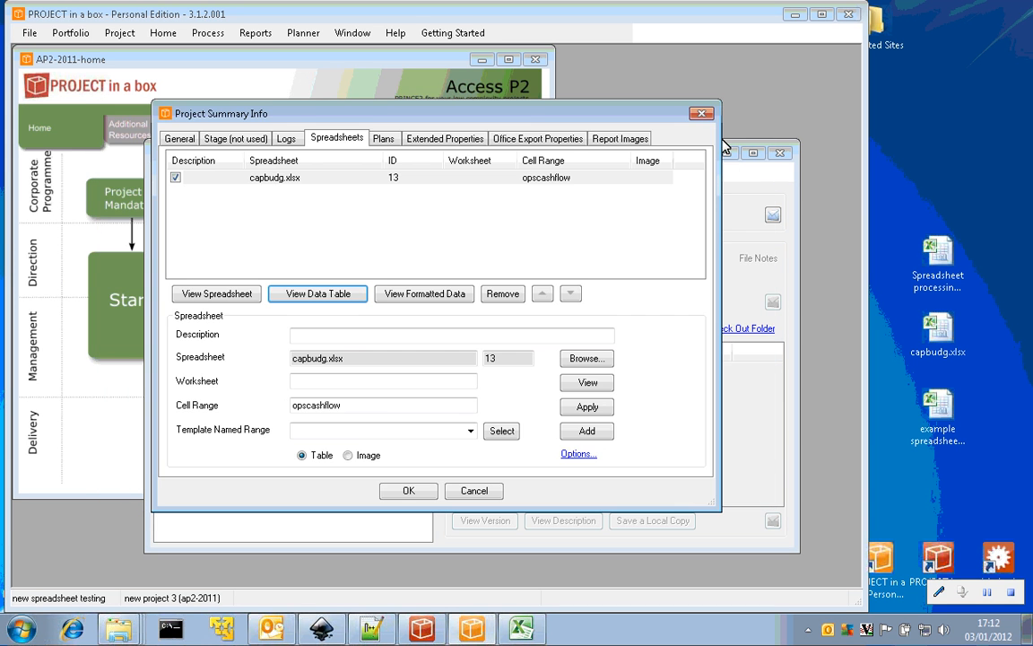
click(424, 294)
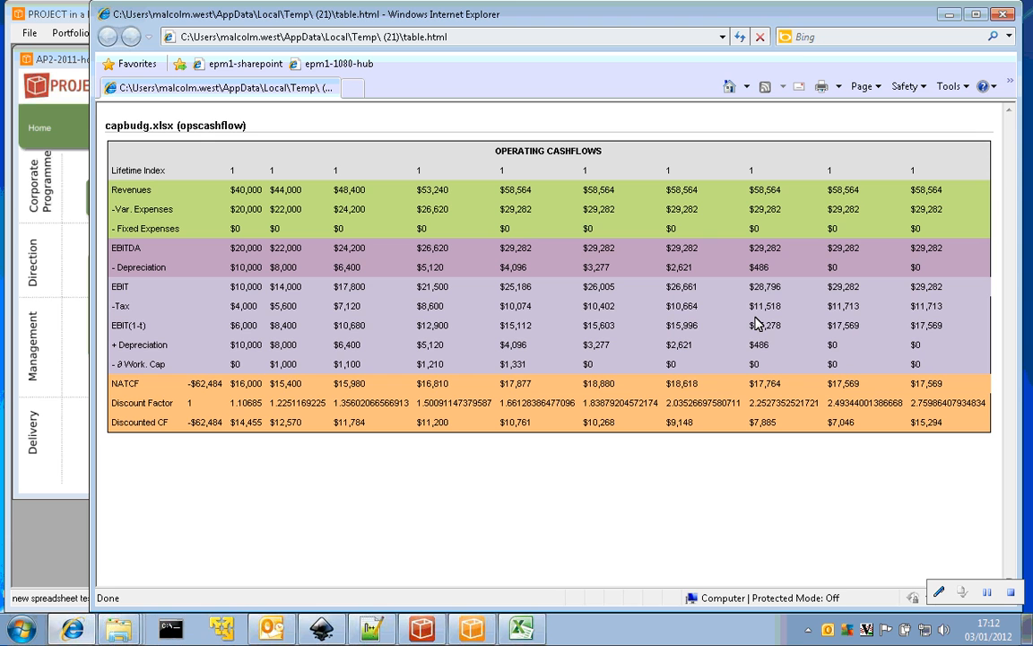
click(1002, 16)
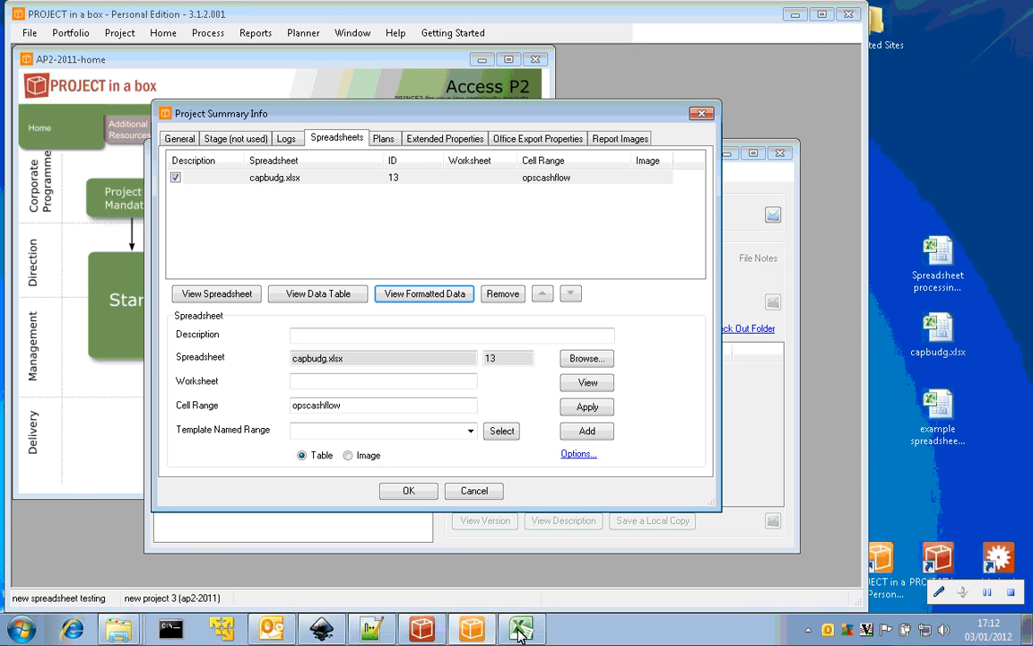
Step: Return to capbudg.xlsx in Excel to examine the line chart, the chart picture below it and the worksheet name
click(395, 491)
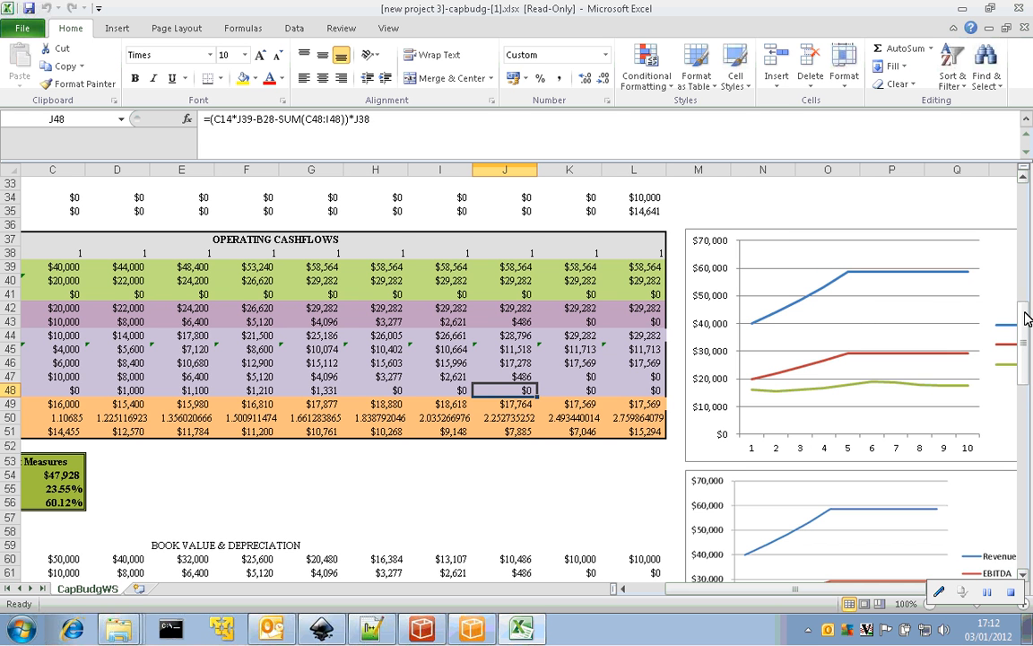
drag(1026, 318, 425, 242)
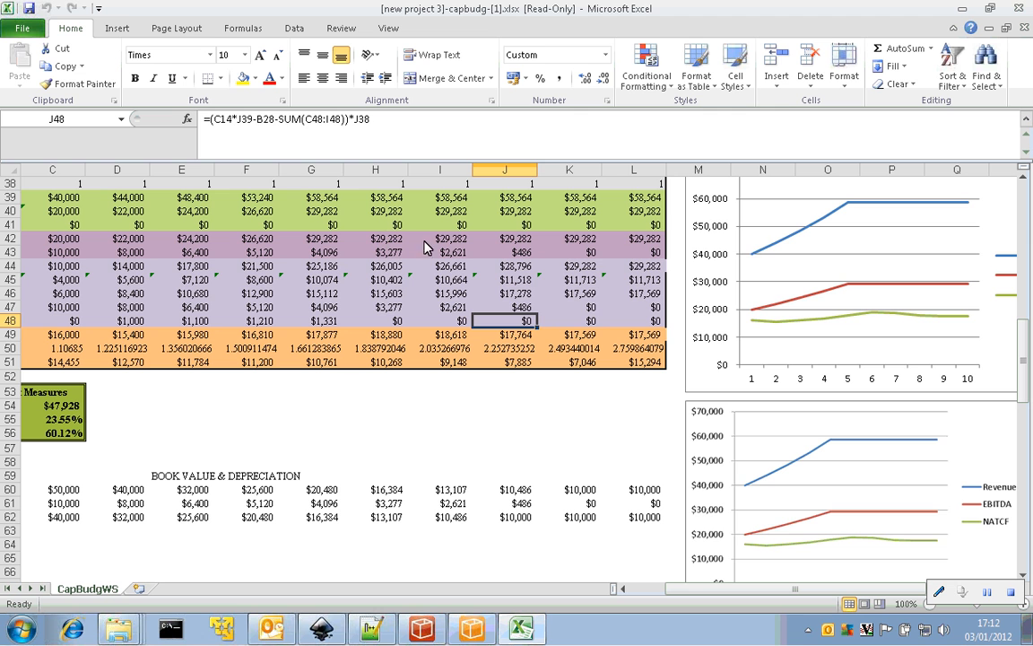
click(777, 237)
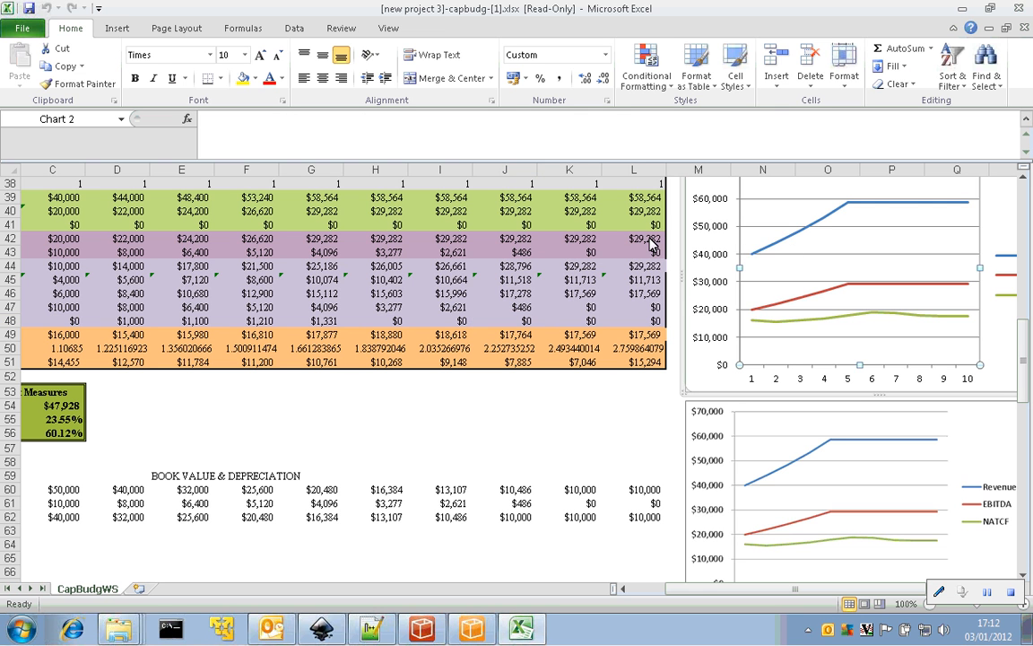
click(778, 249)
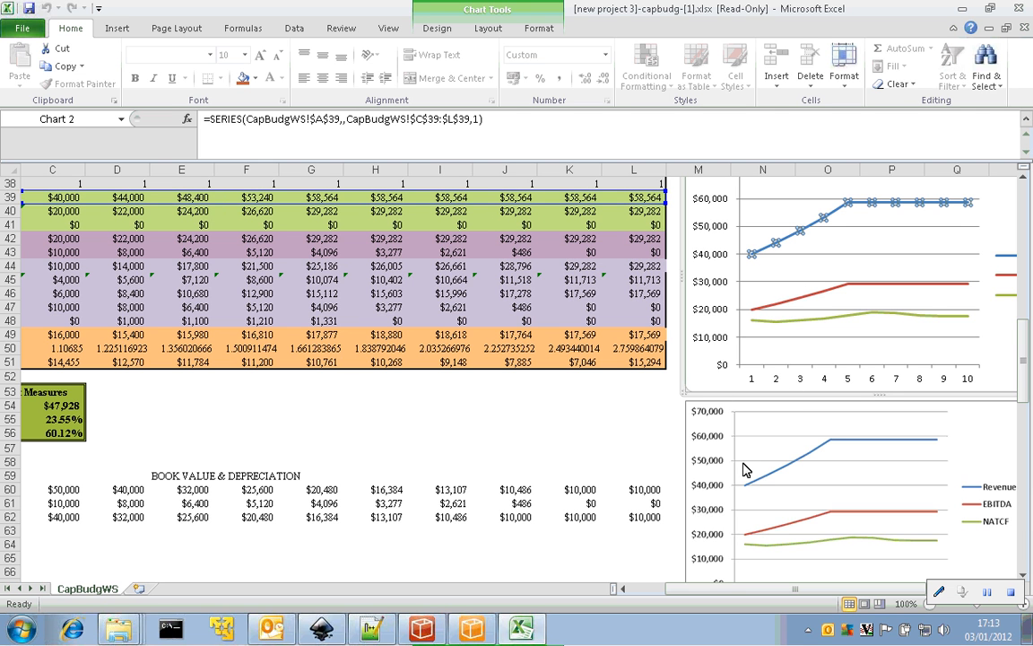
key(Escape)
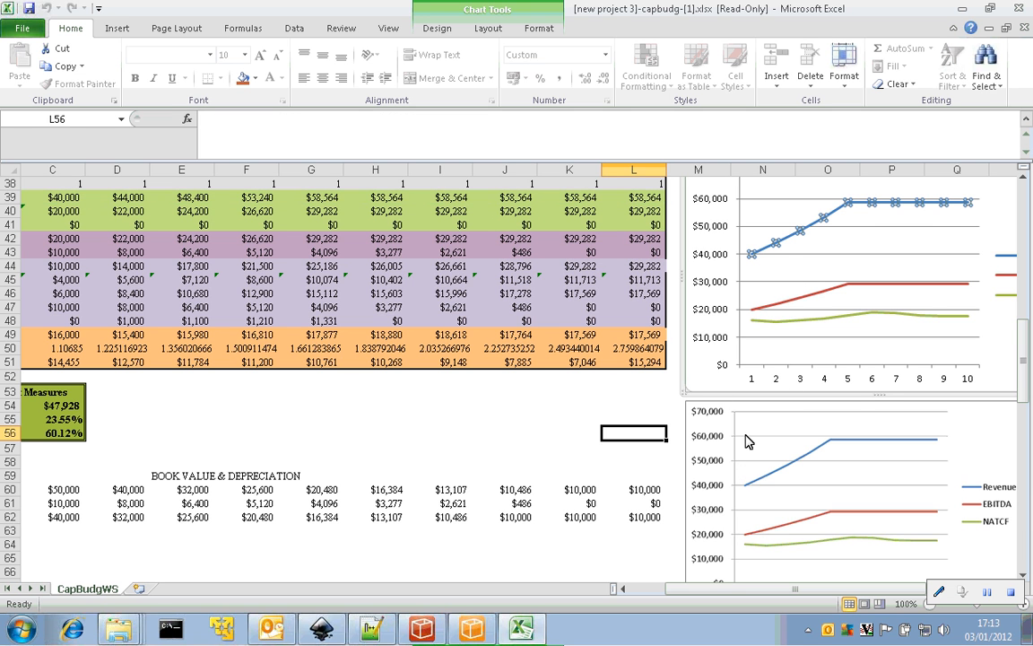
click(748, 441)
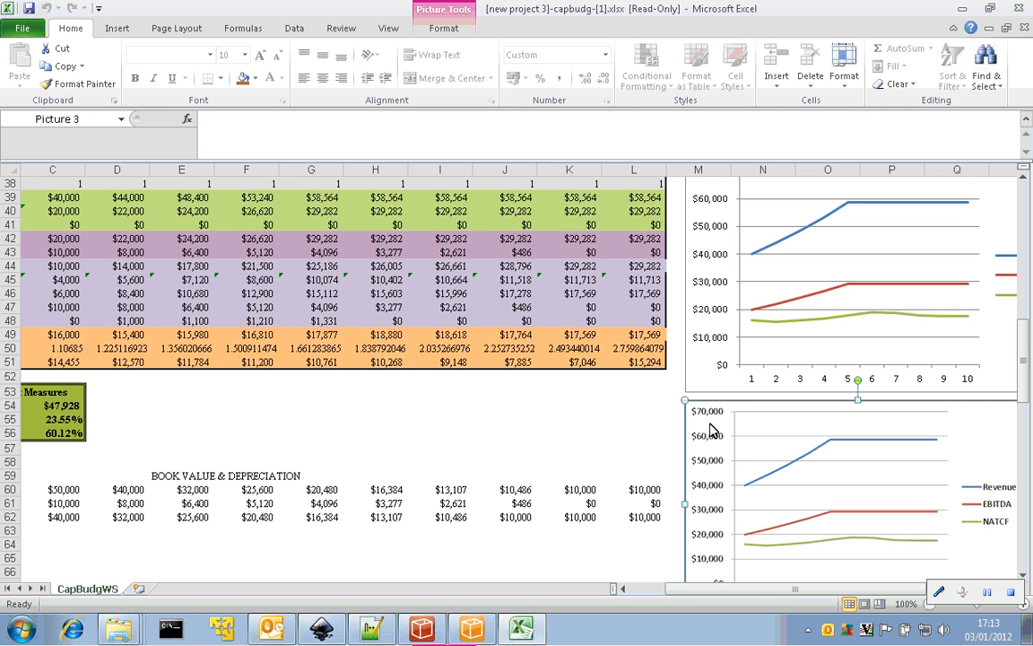
double_click(97, 592)
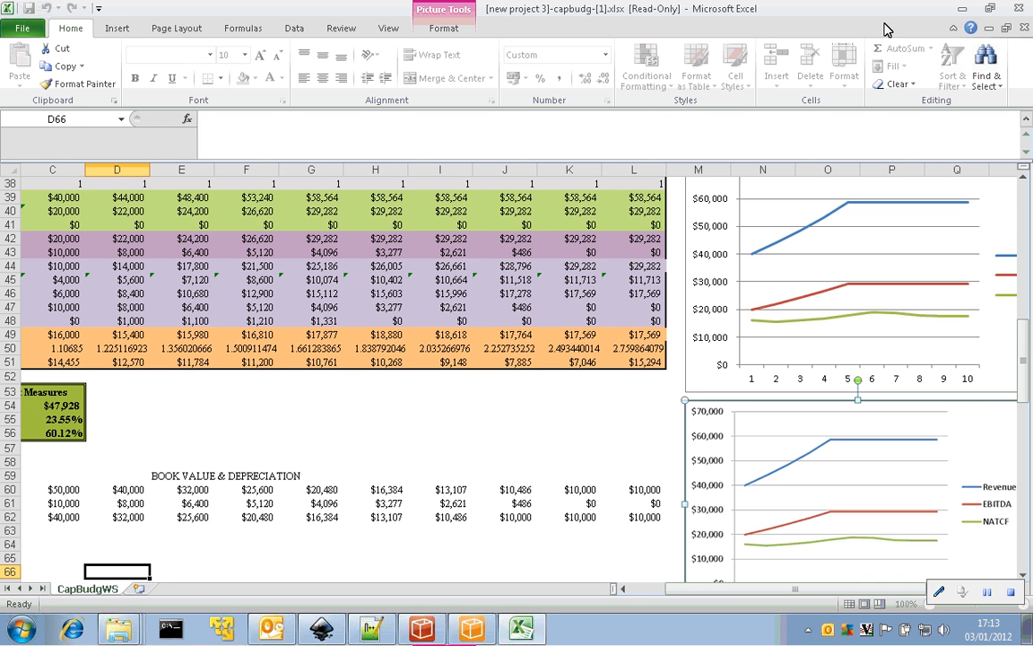
click(965, 11)
click(966, 12)
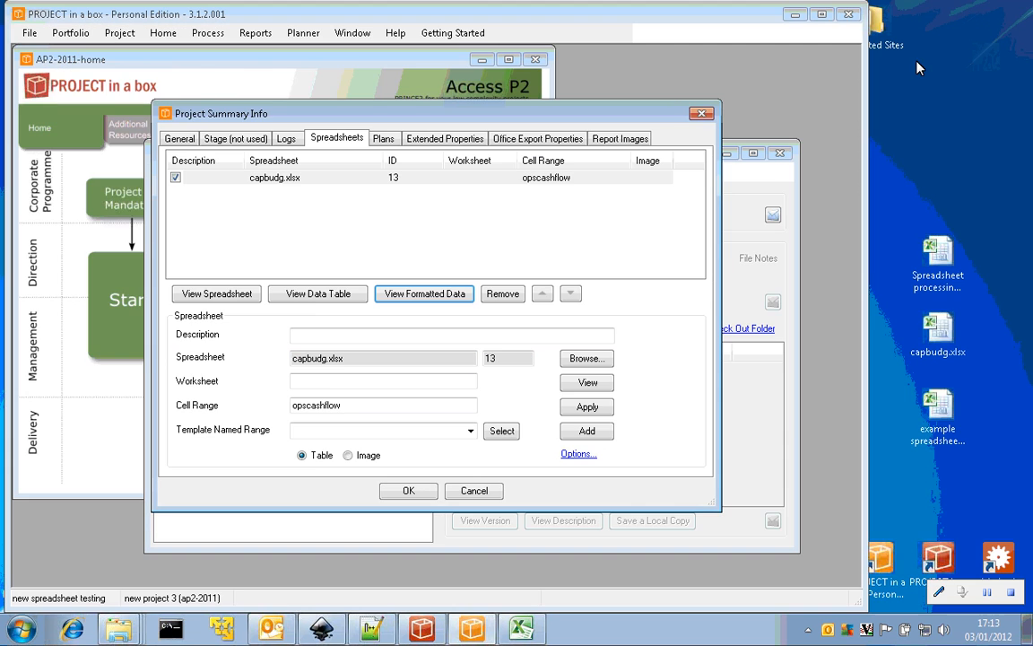
Step: Add a second capbudg.xlsx entry for worksheet CapBudgWS, as an image with no cell range, checking the worksheet name in Excel
click(343, 391)
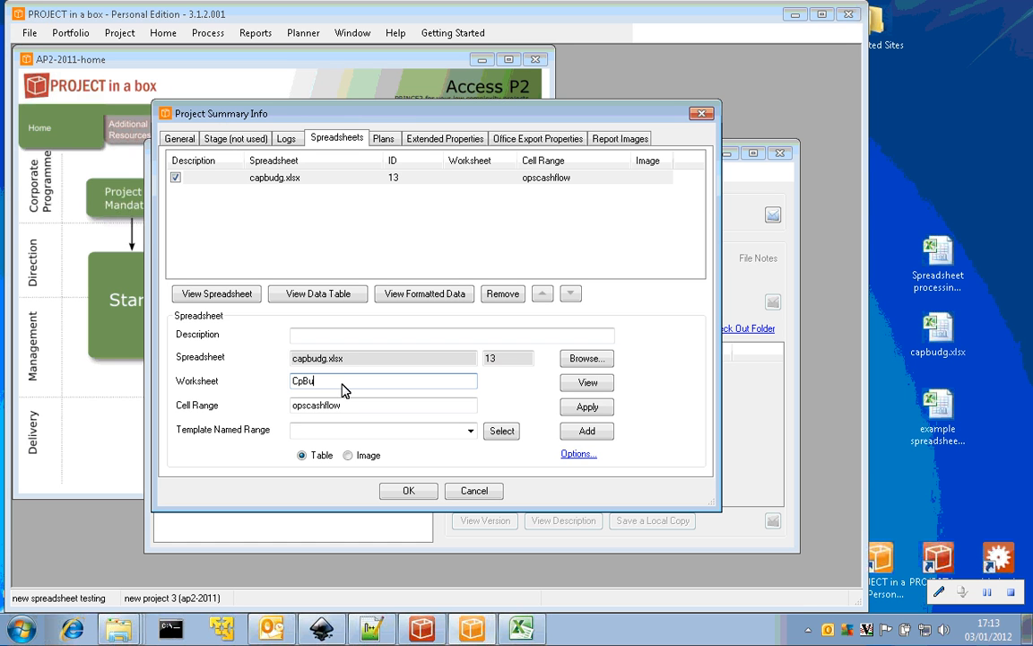
text(CpBudgWS)
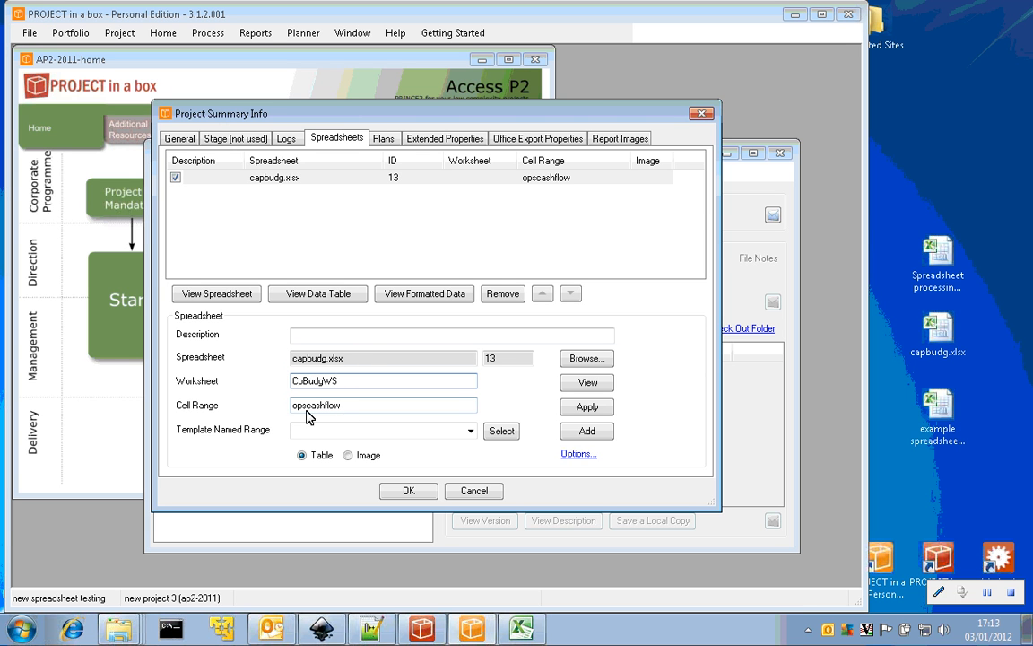
key(Tab)
key(BackSpace)
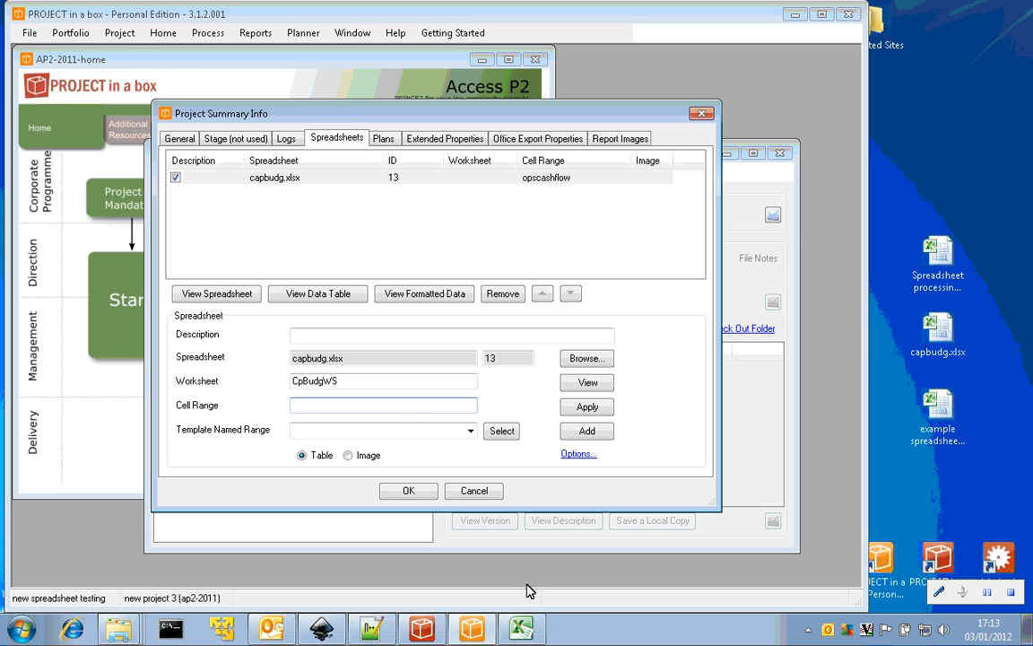
click(523, 629)
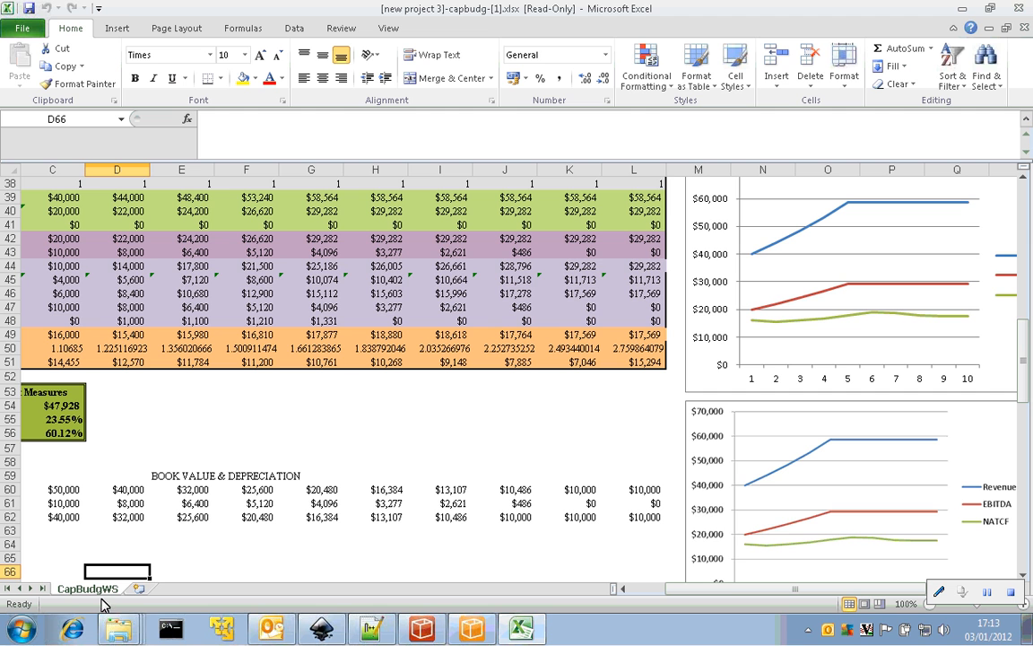
click(473, 629)
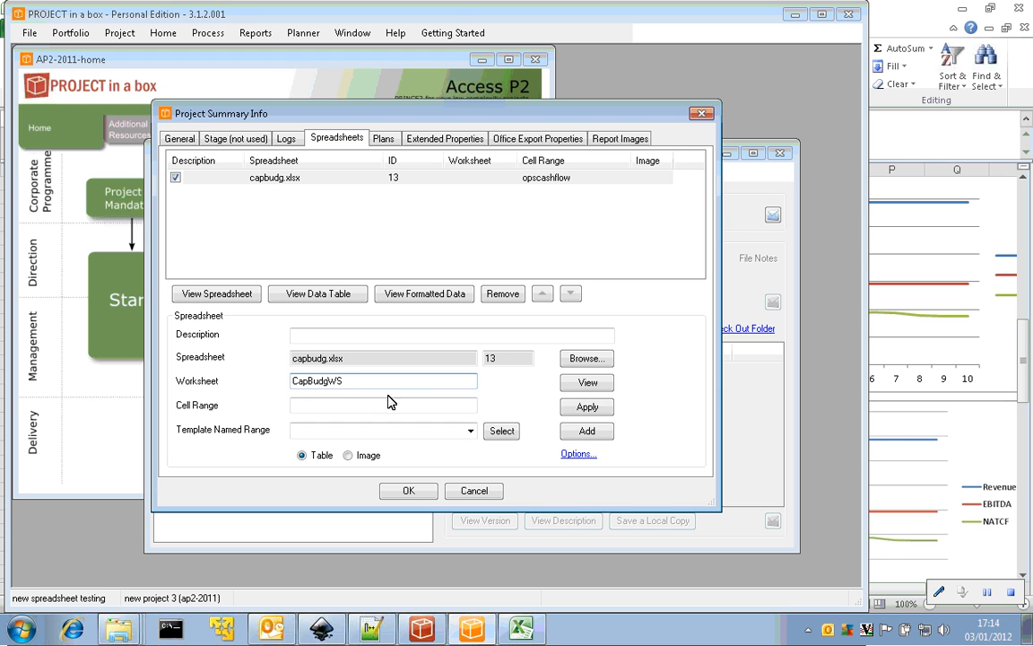
click(348, 456)
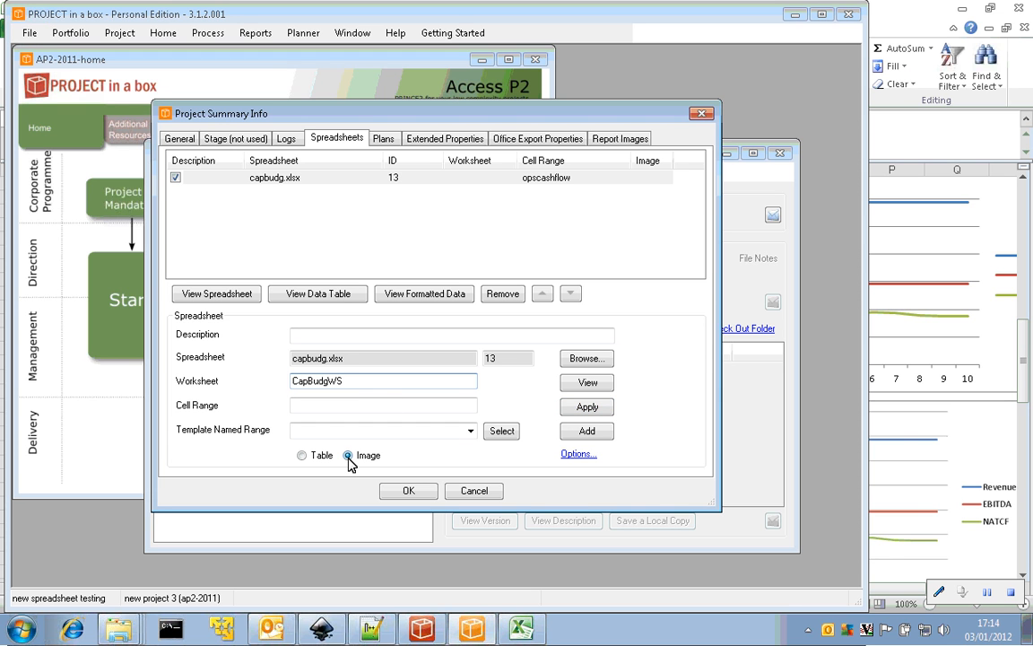
click(587, 434)
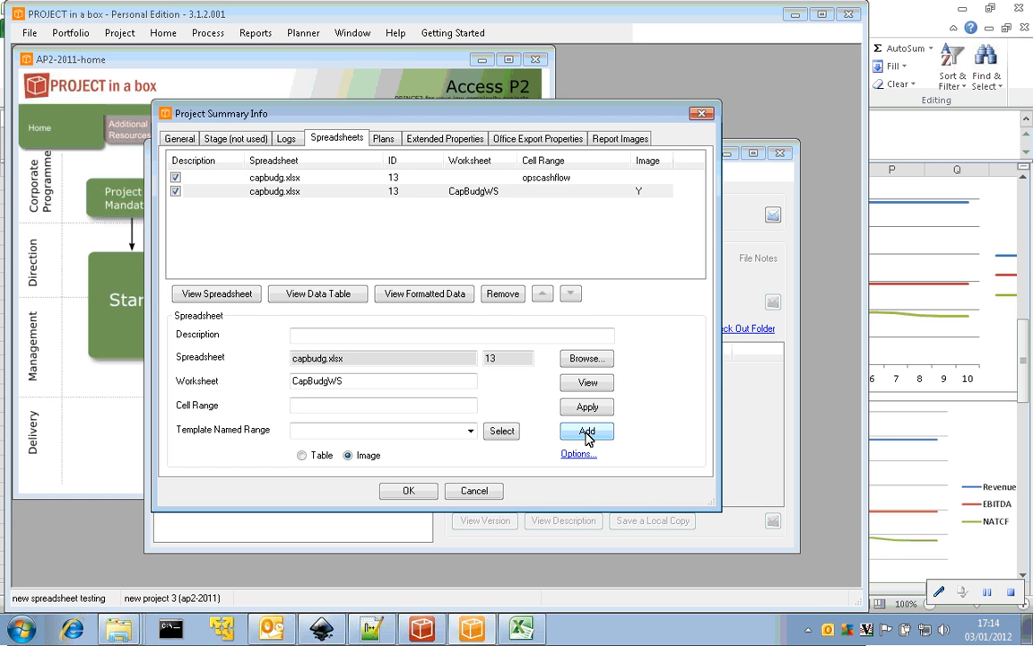
Step: View the CapBudgWS entry's image and its list of available images, close the view and save the project summary info
click(363, 195)
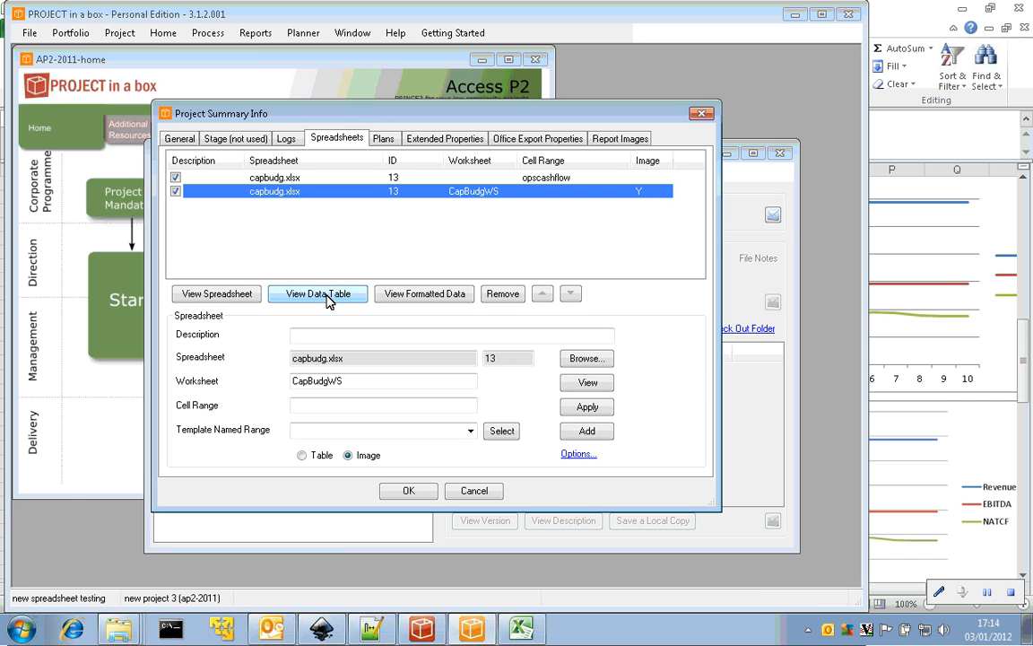
click(328, 298)
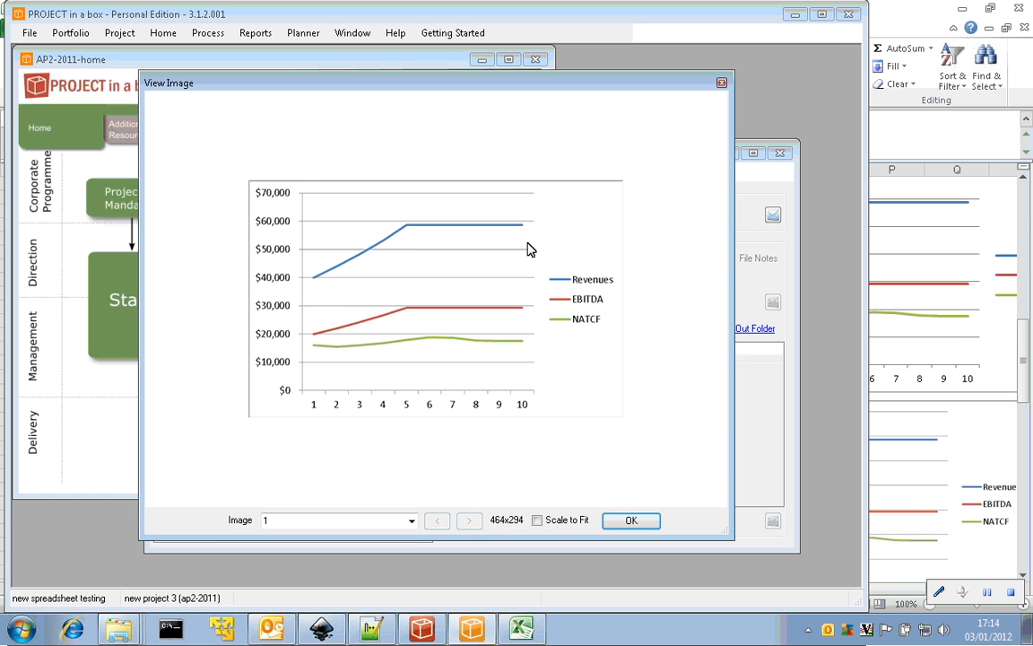
click(415, 522)
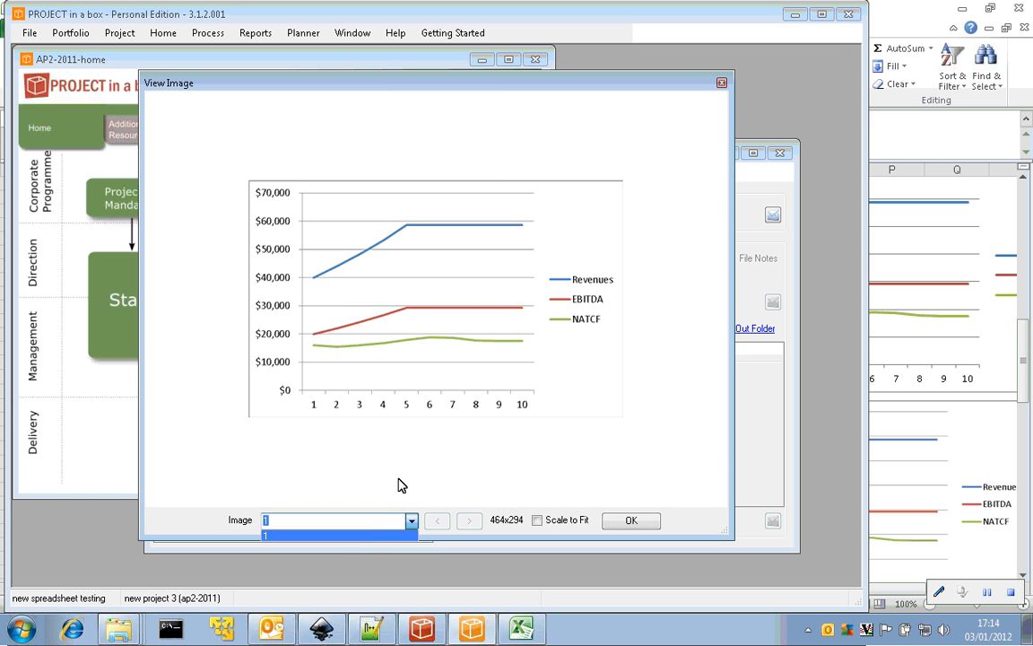
click(401, 485)
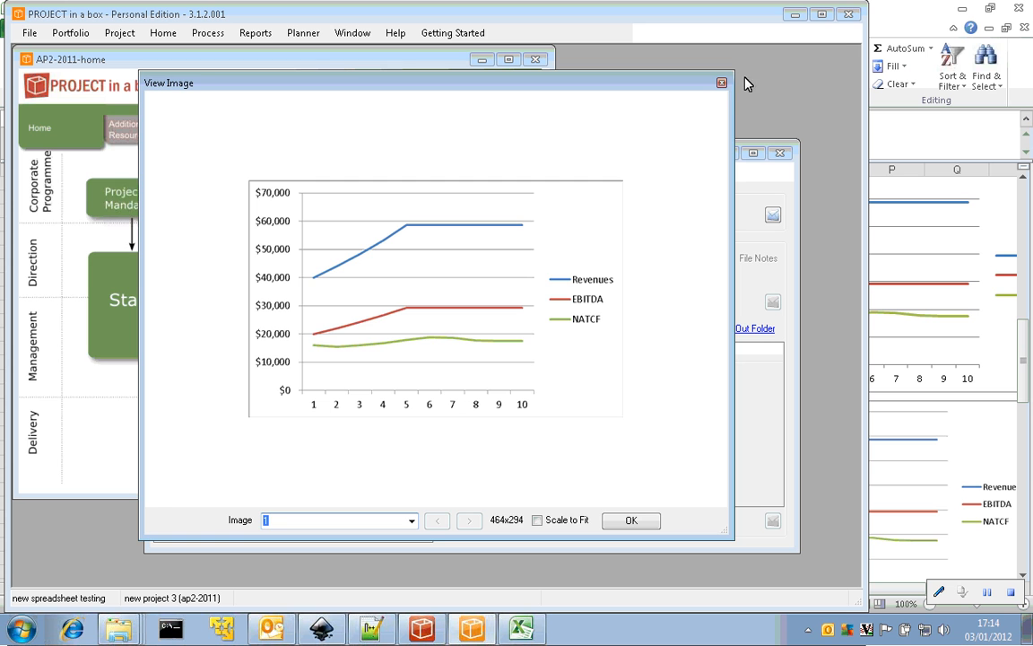
click(721, 82)
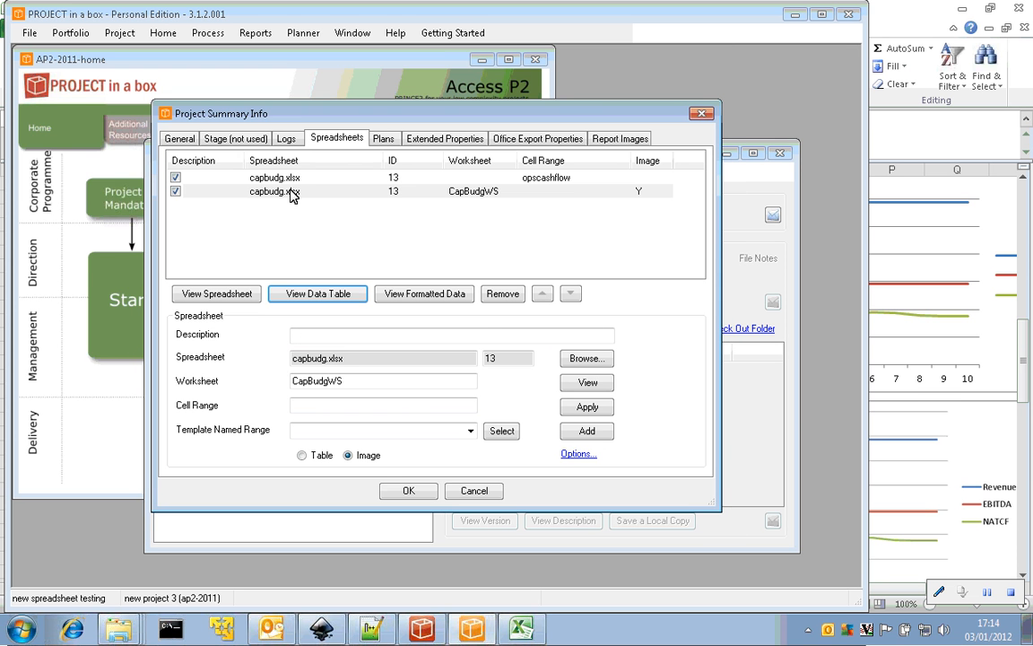
click(422, 492)
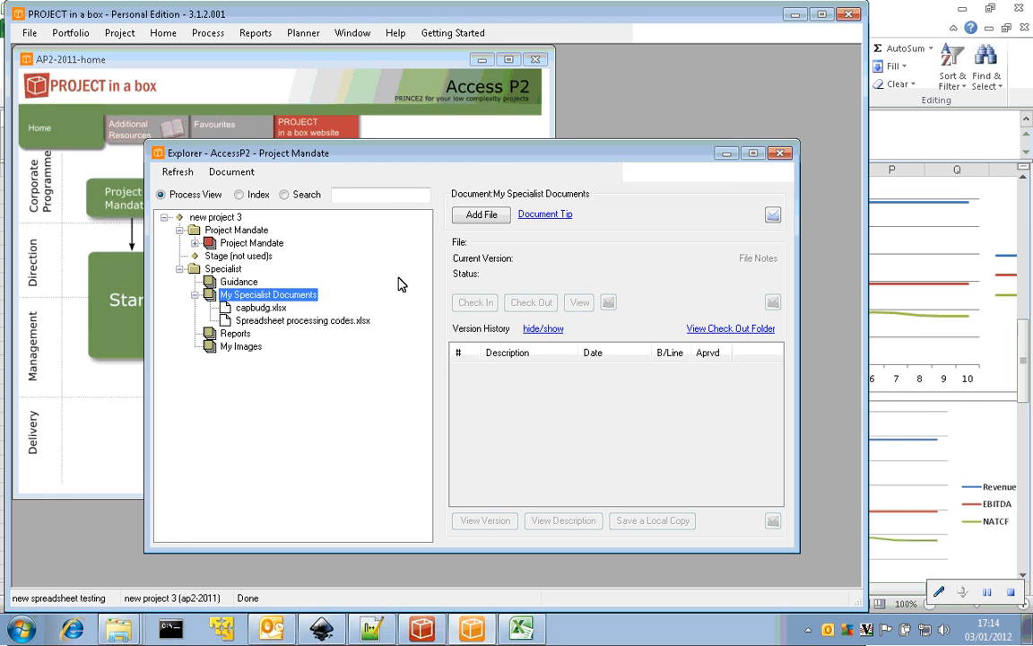
Step: Run a project report with User-Specified Spreadsheet Tables included, and examine its operating cashflows table and chart image
click(258, 35)
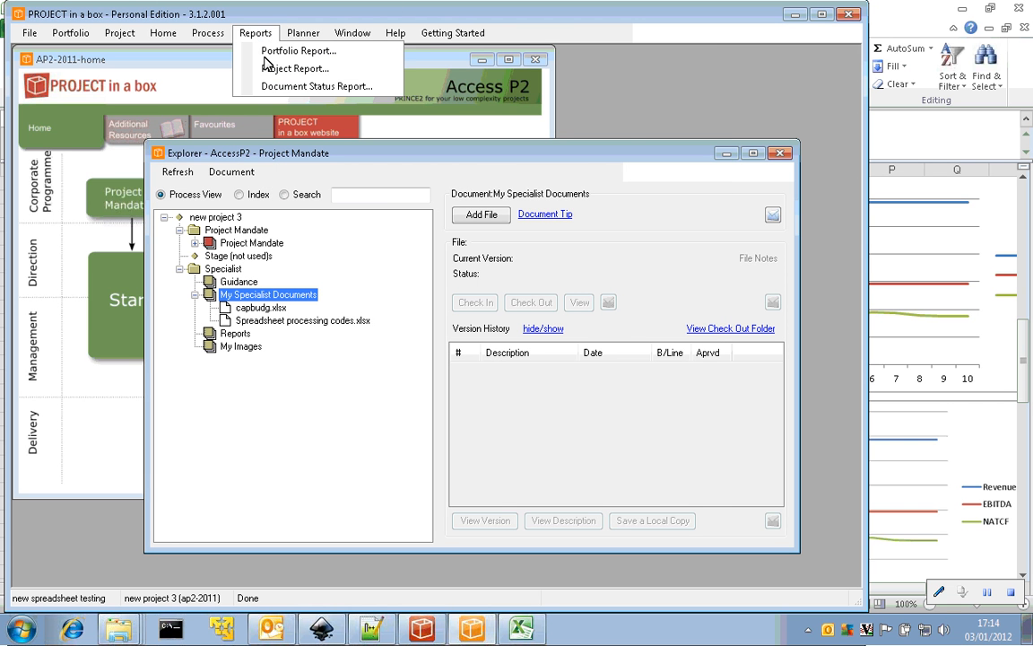
click(276, 73)
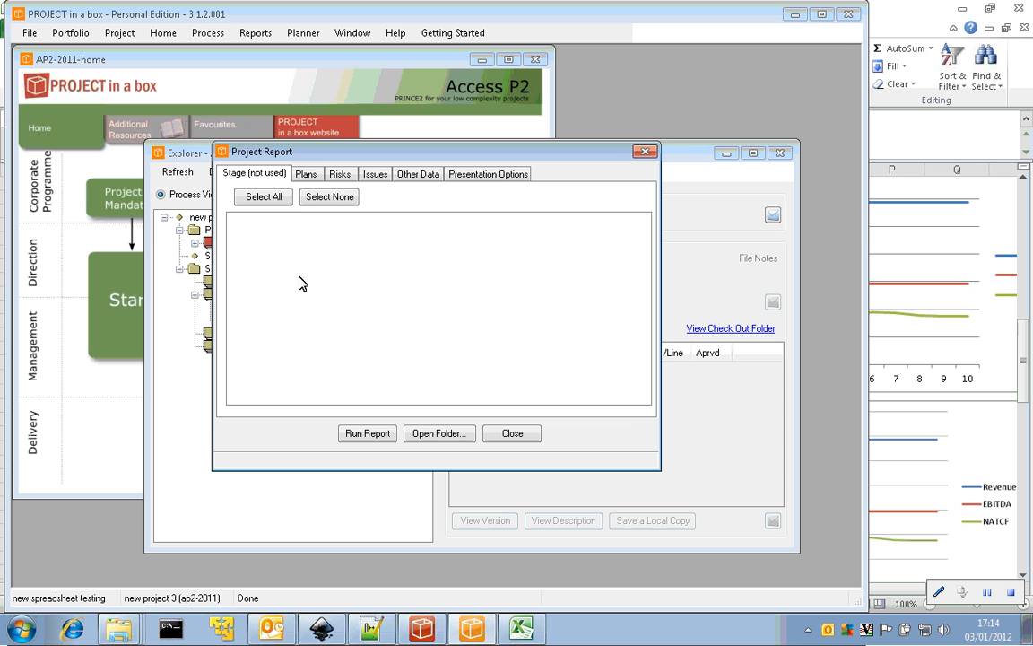
click(418, 176)
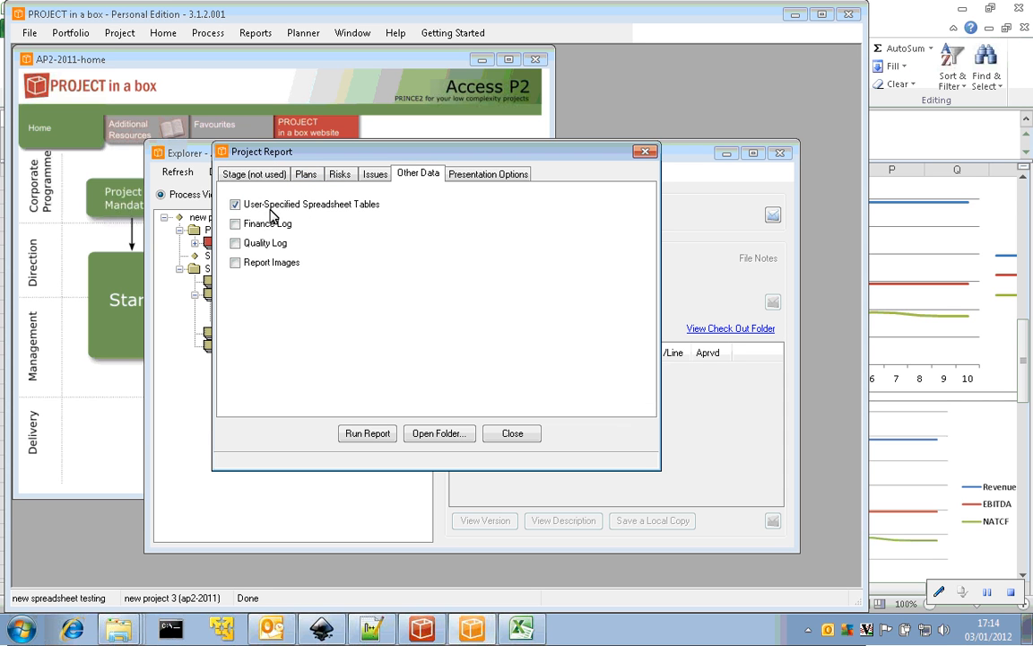
click(236, 205)
click(367, 434)
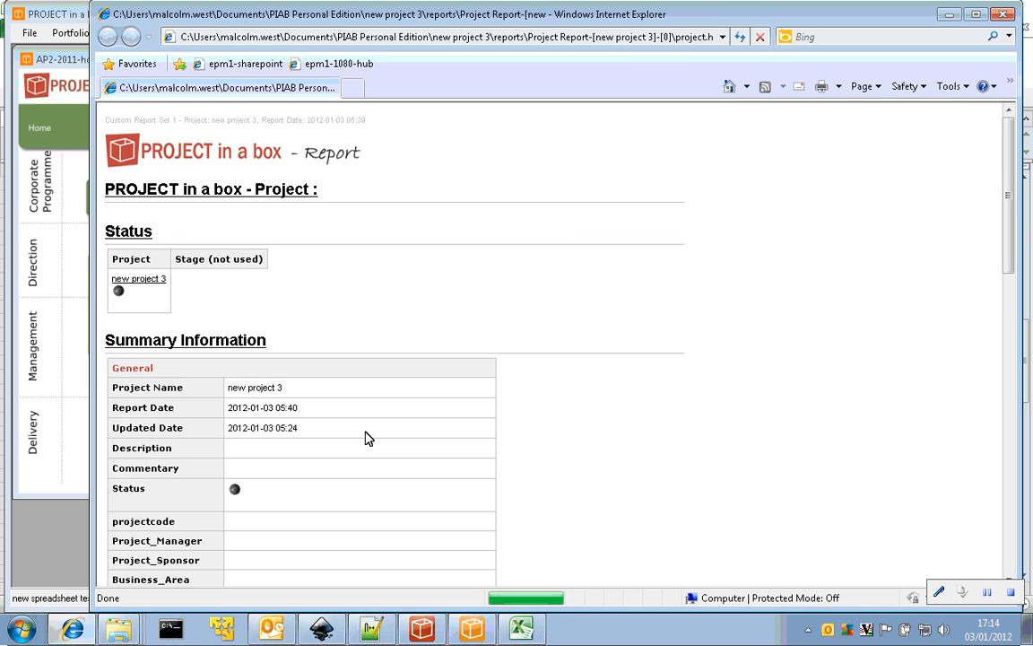
scroll(445, 266, down, 10)
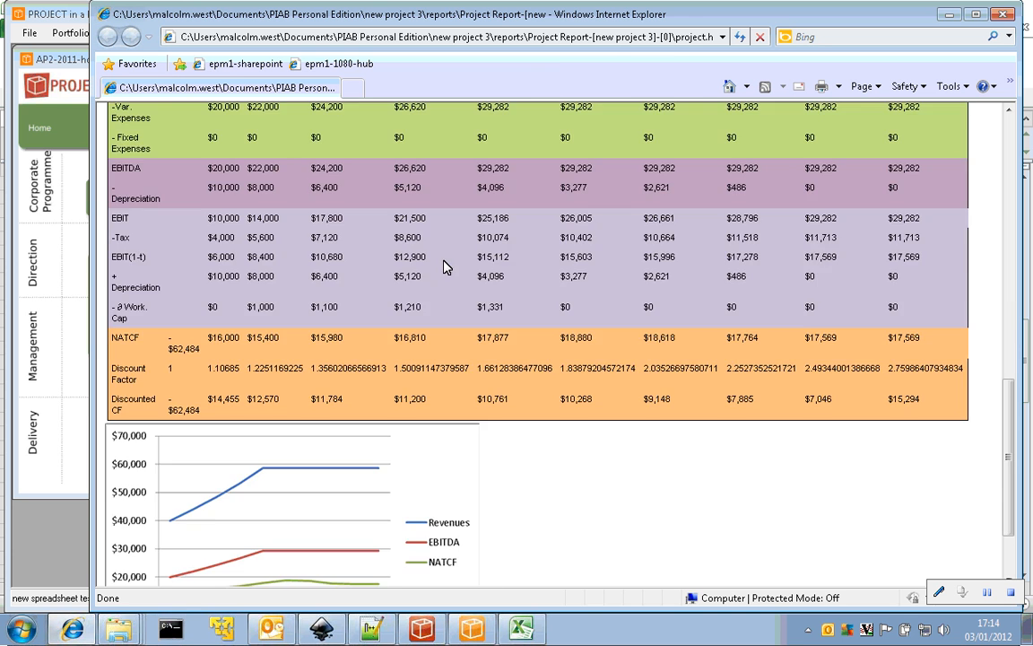
scroll(367, 257, up, 3)
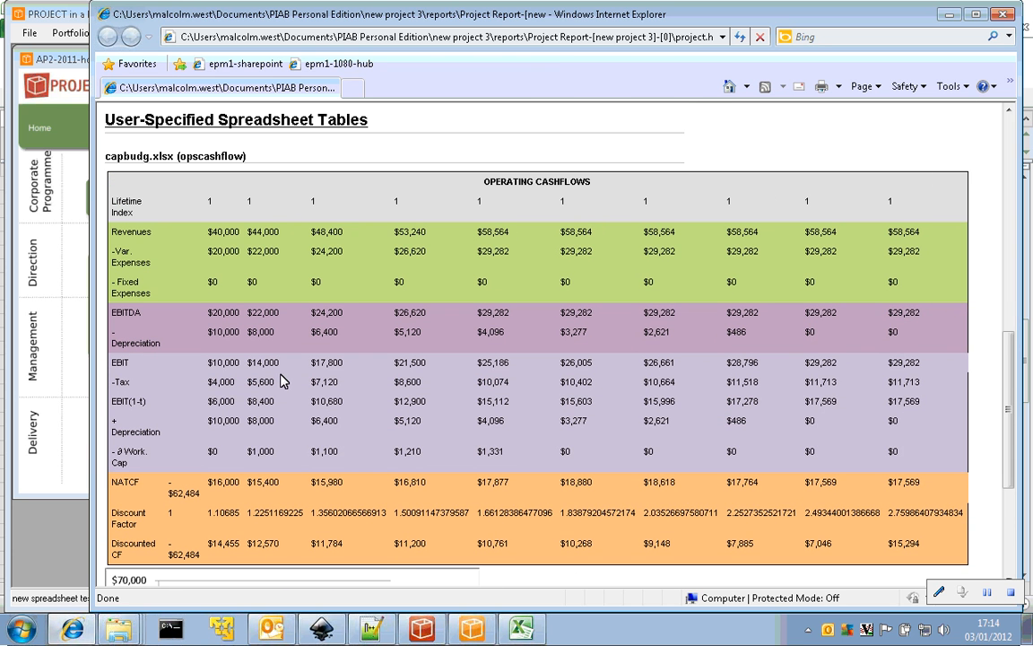
scroll(247, 326, down, 5)
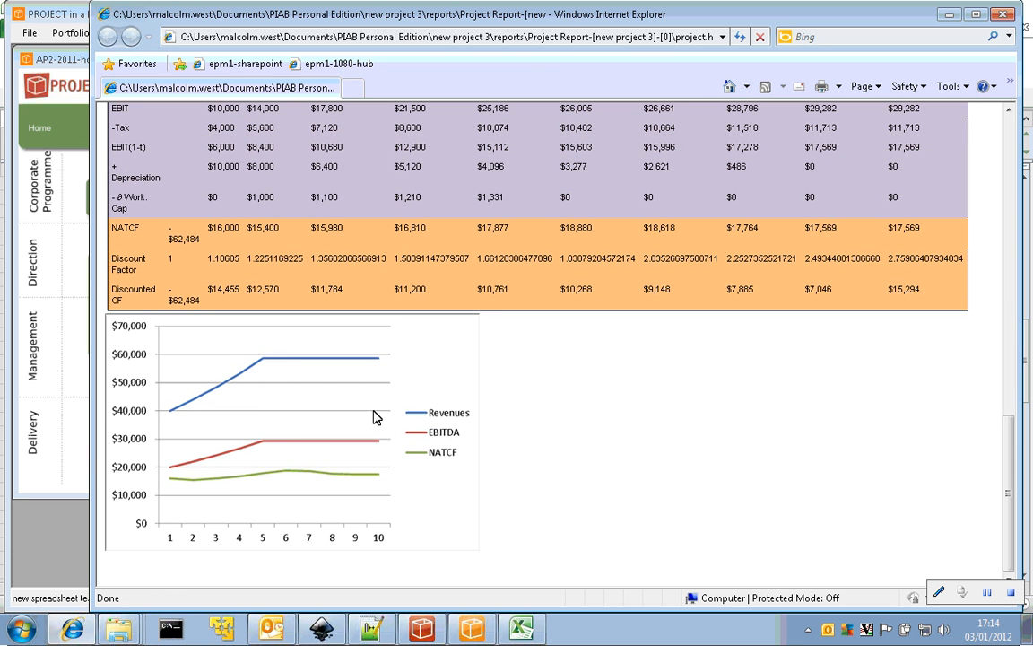